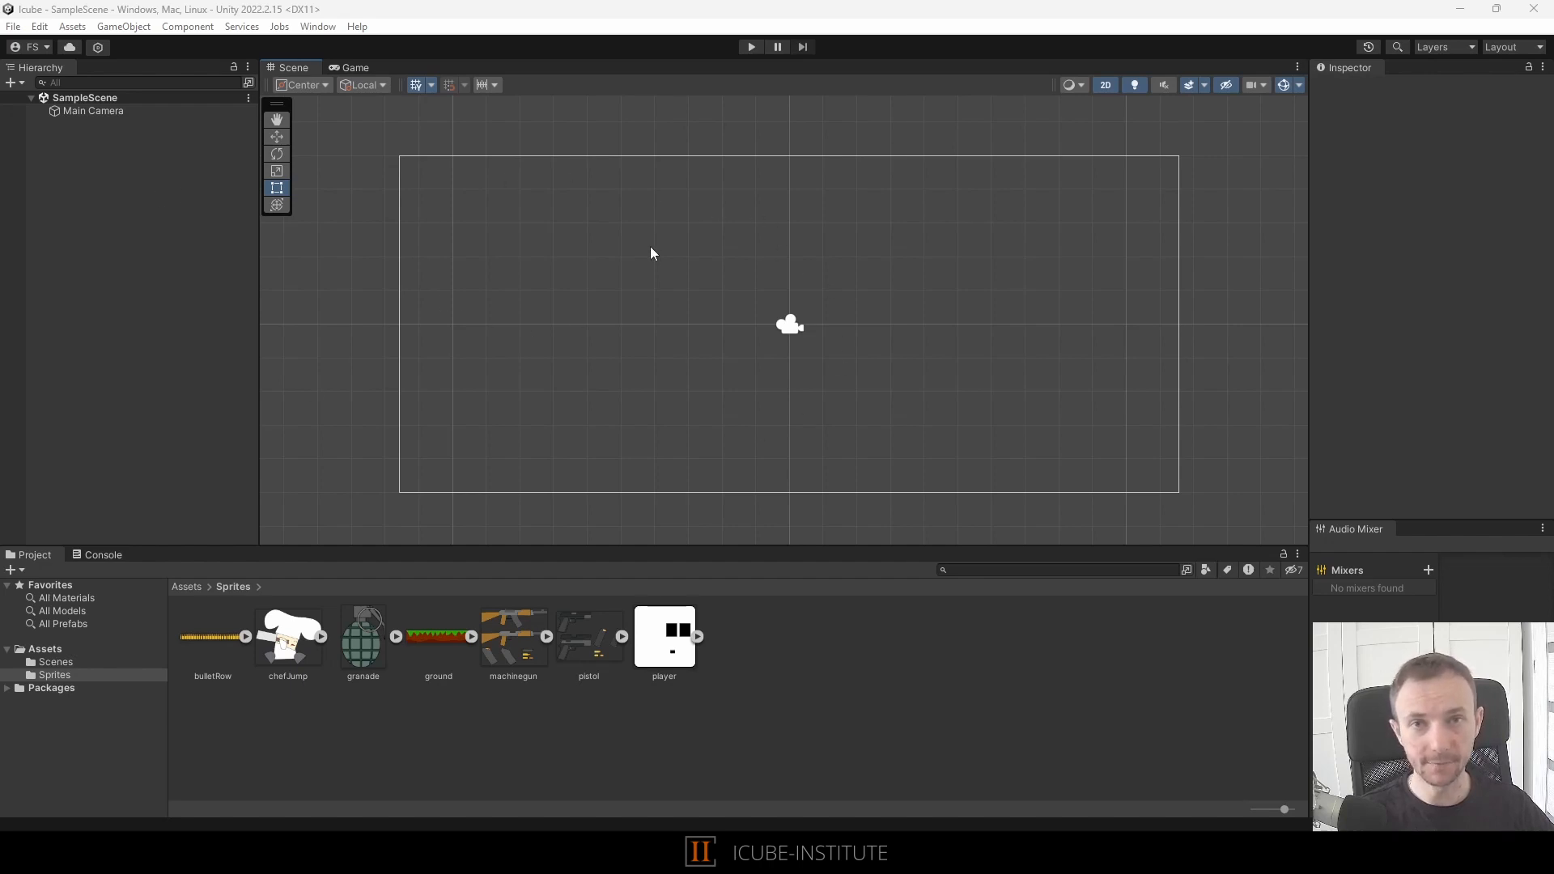
# - Add the player sprite to SampleScene as a new object alongside the Main Camera
pyautogui.click(83, 111)
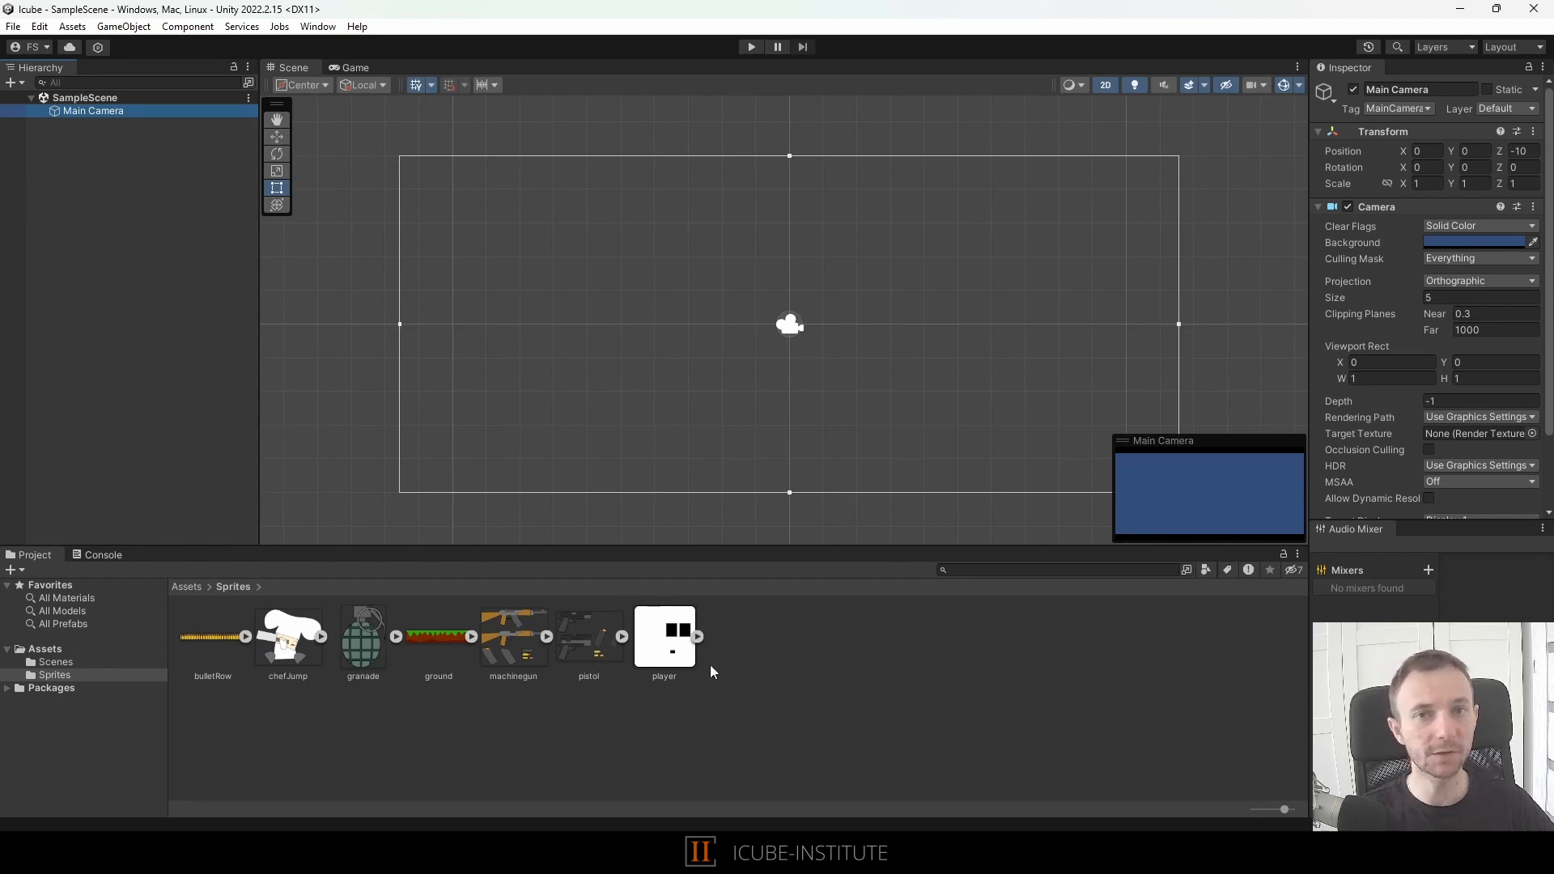
pyautogui.click(792, 673)
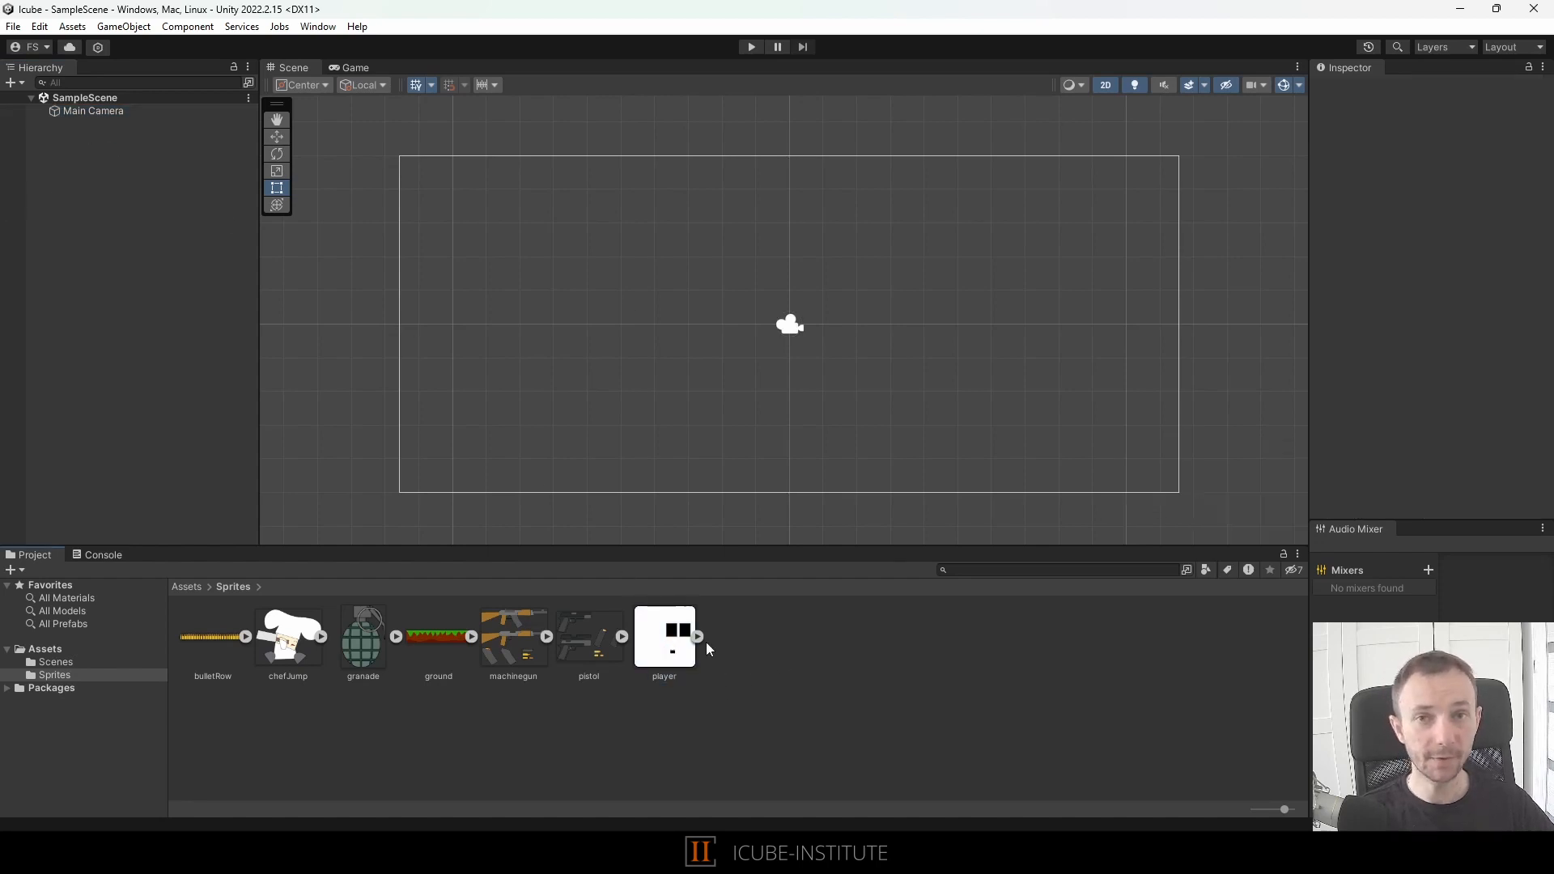
pyautogui.moveTo(667, 639); pyautogui.dragTo(106, 170)
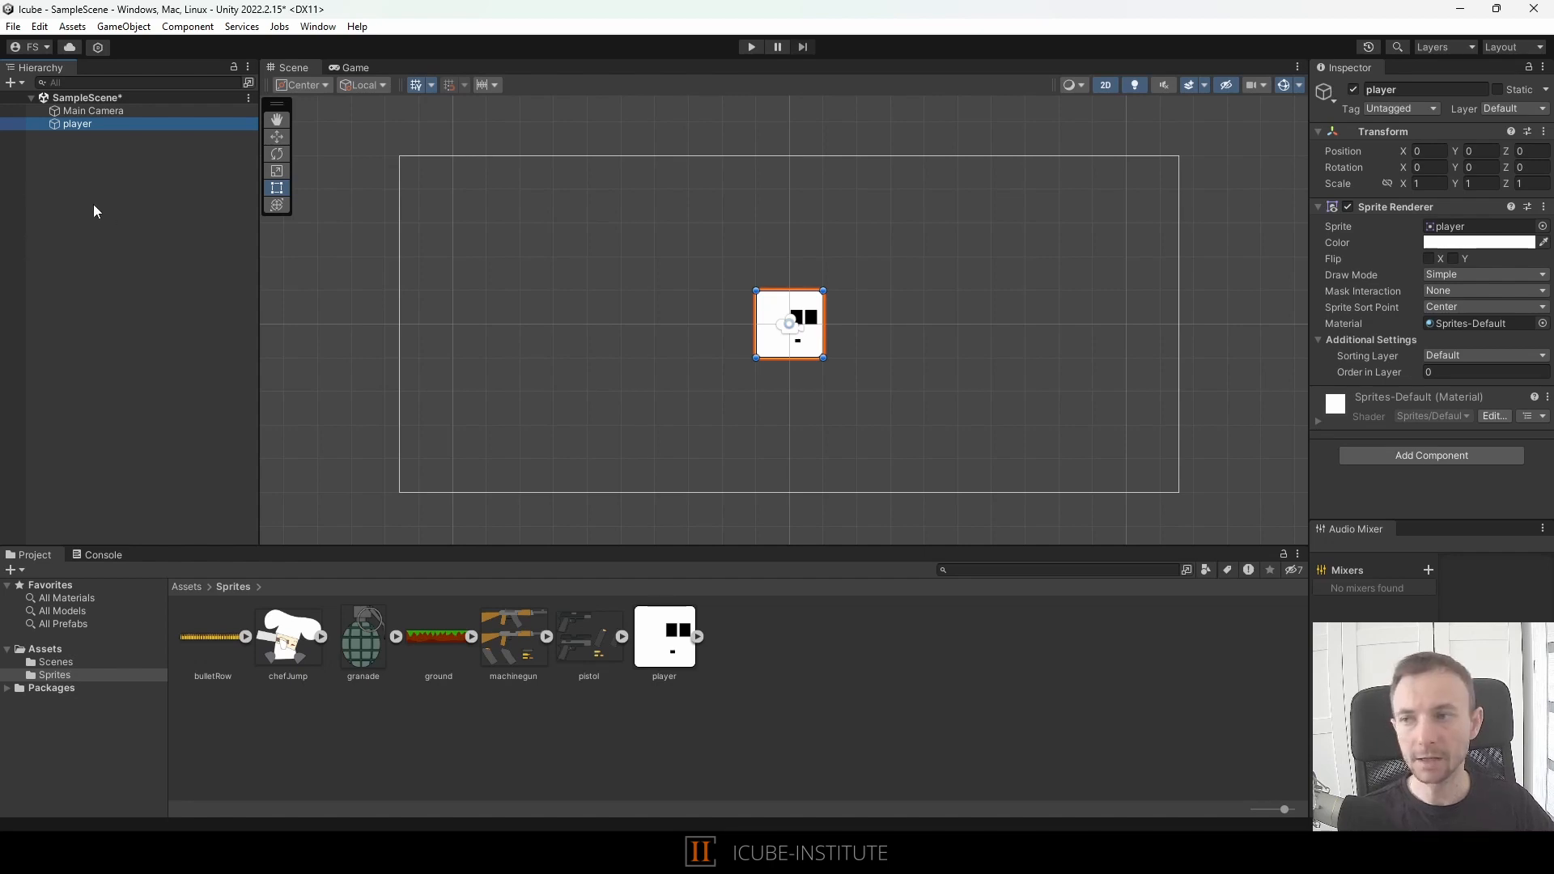
pyautogui.click(75, 112)
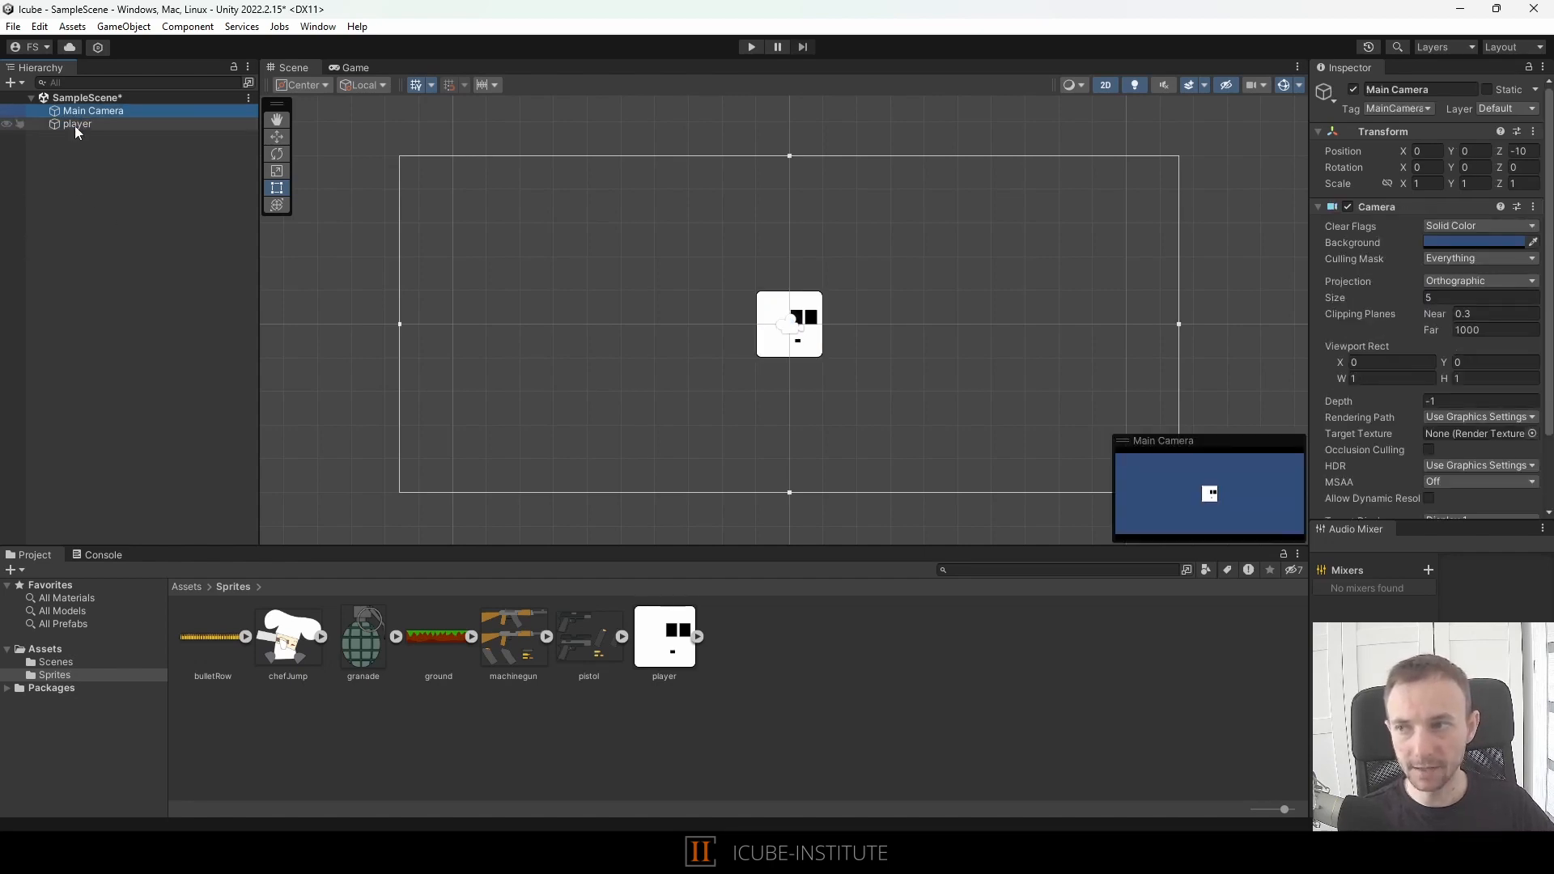
pyautogui.click(78, 124)
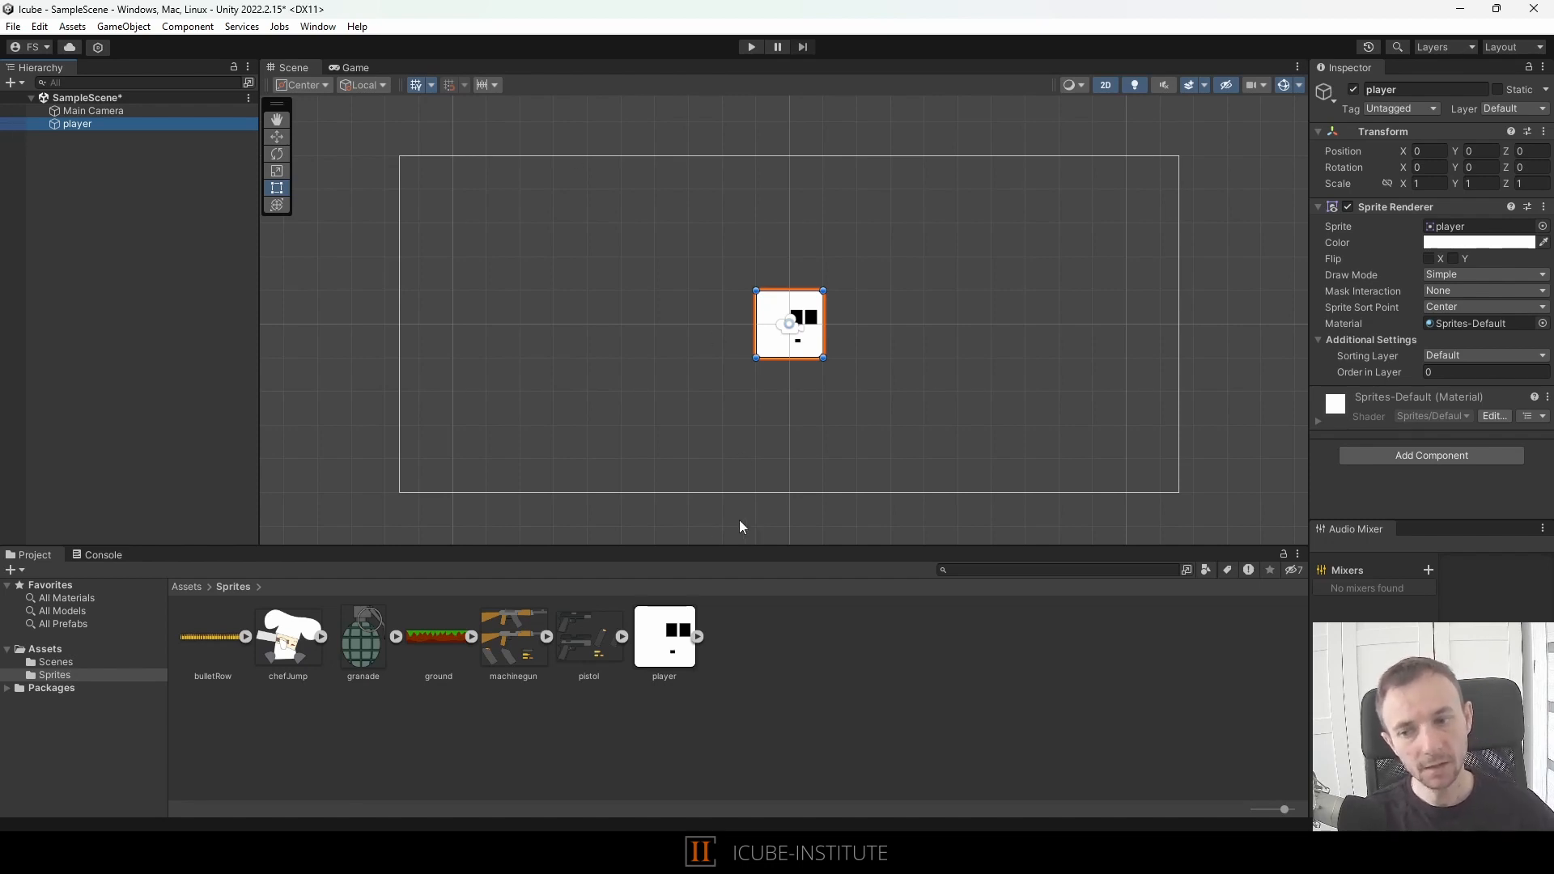
# - Add the pistol_0 sprite from the pistol sprite sheet to the scene and make it a child of the player object
pyautogui.click(621, 638)
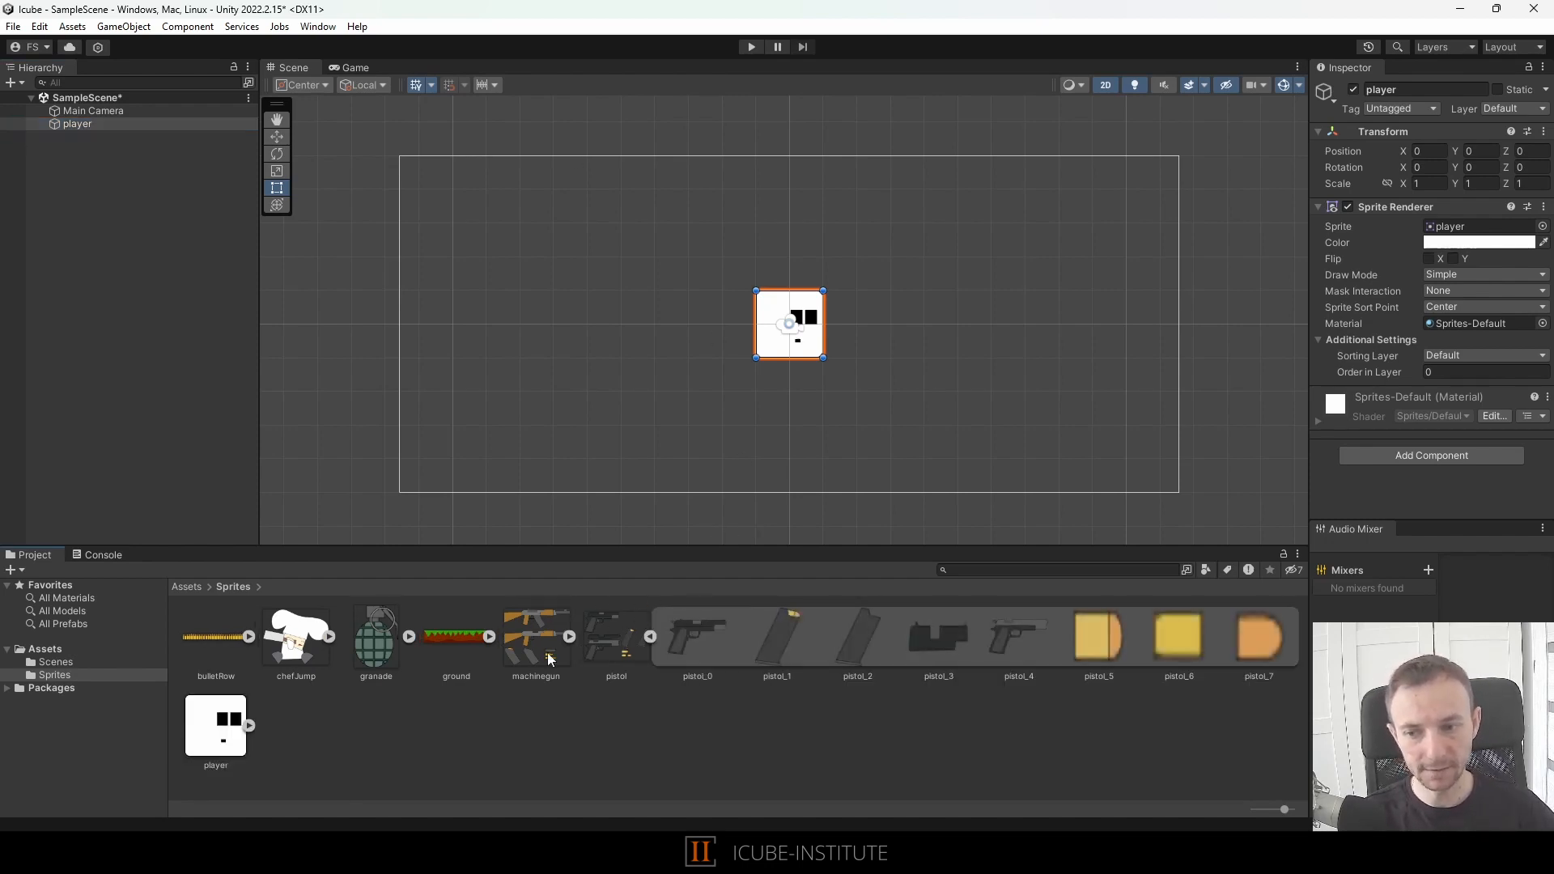
pyautogui.click(386, 644)
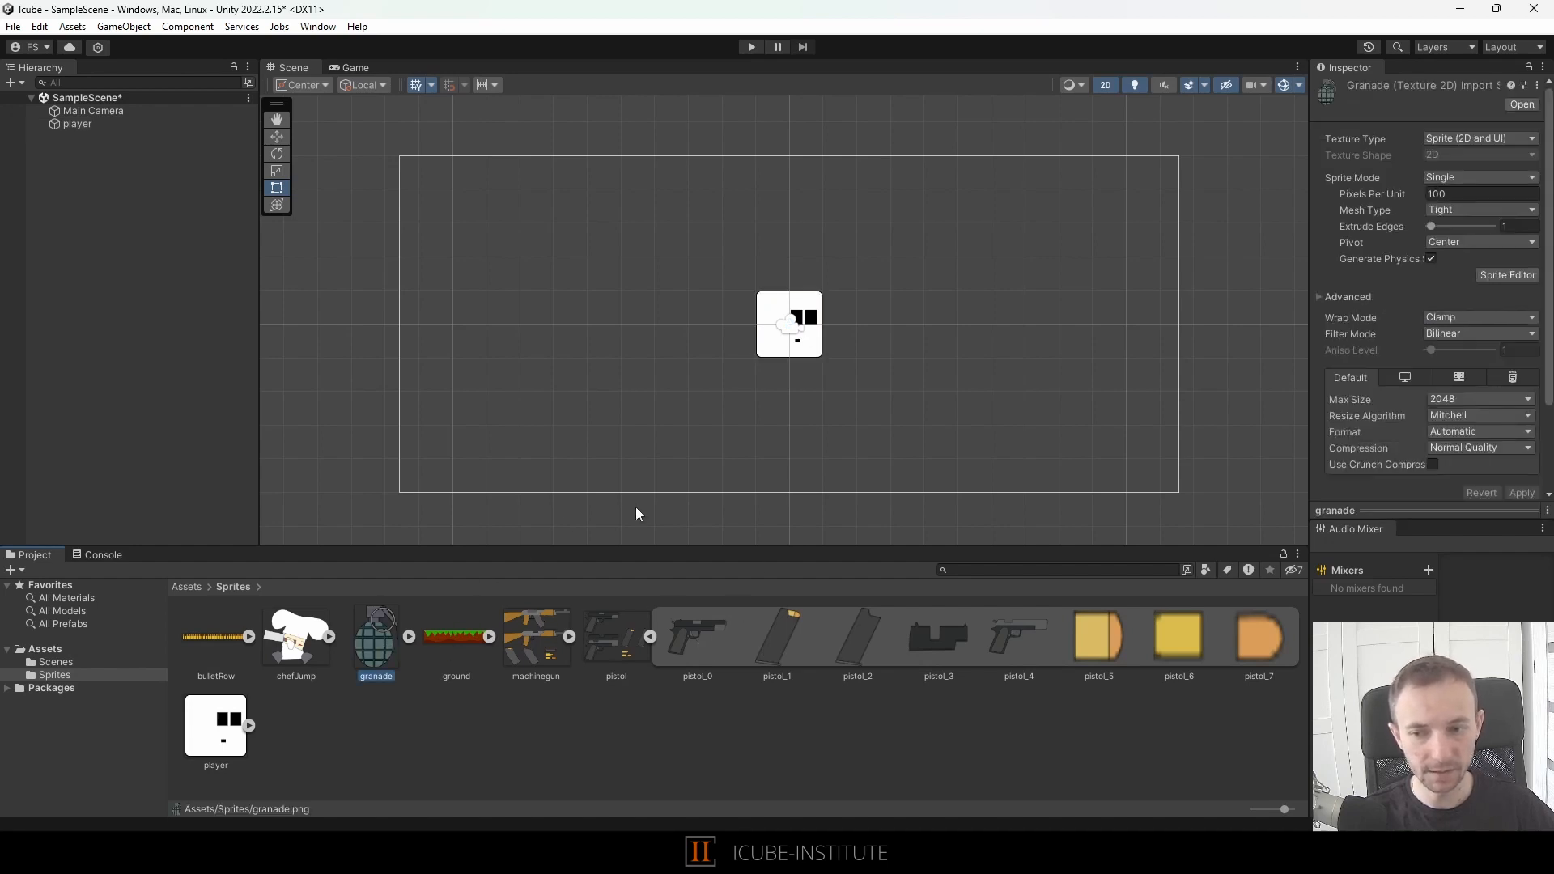
pyautogui.moveTo(705, 628); pyautogui.dragTo(60, 191)
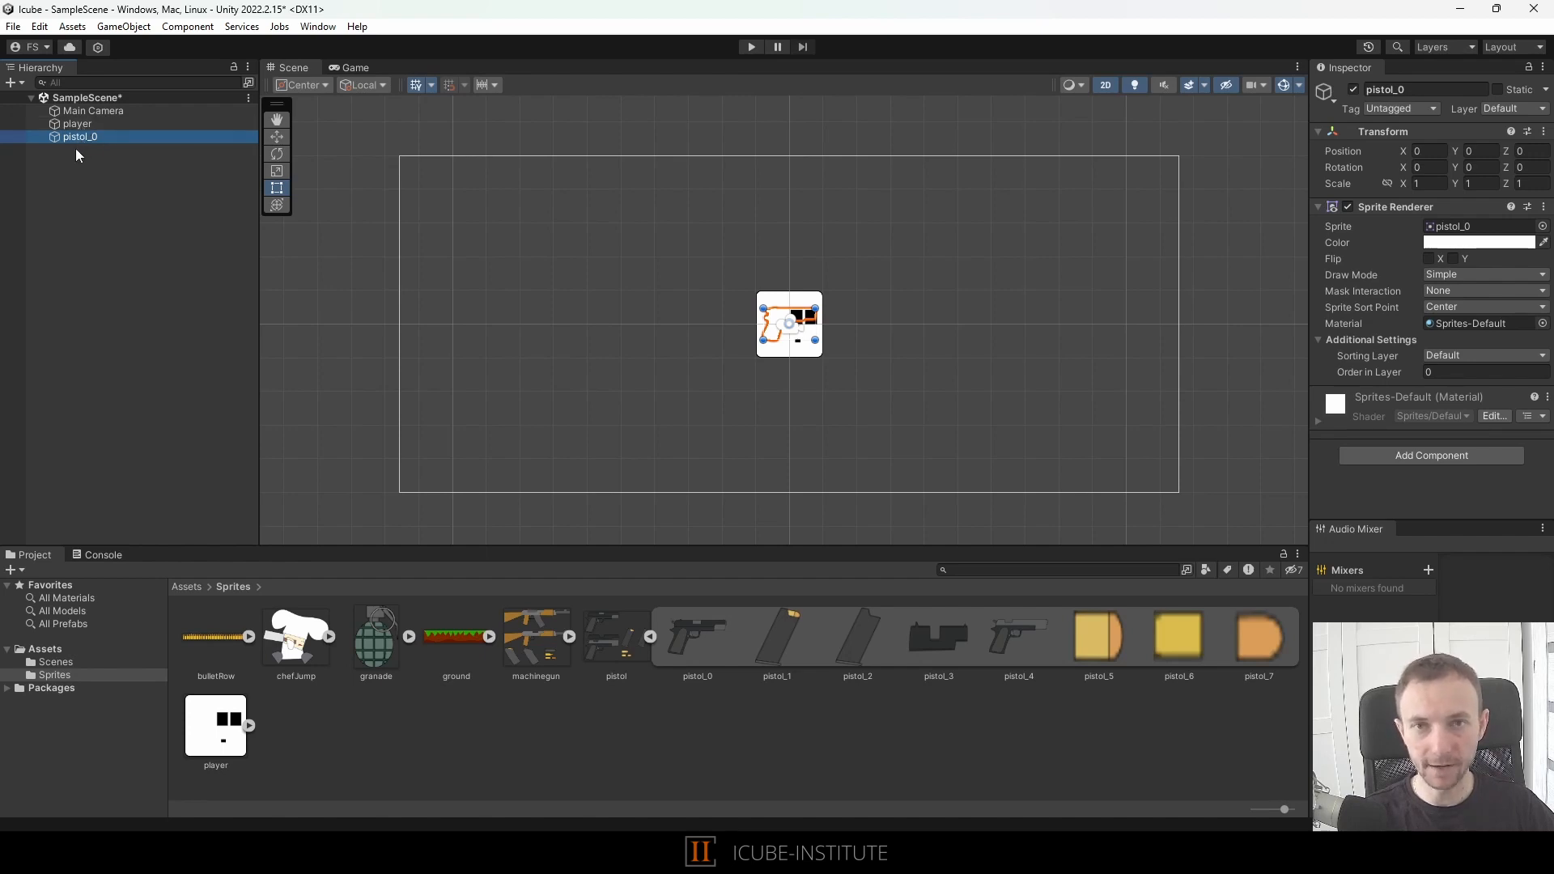
pyautogui.moveTo(69, 136); pyautogui.dragTo(82, 127)
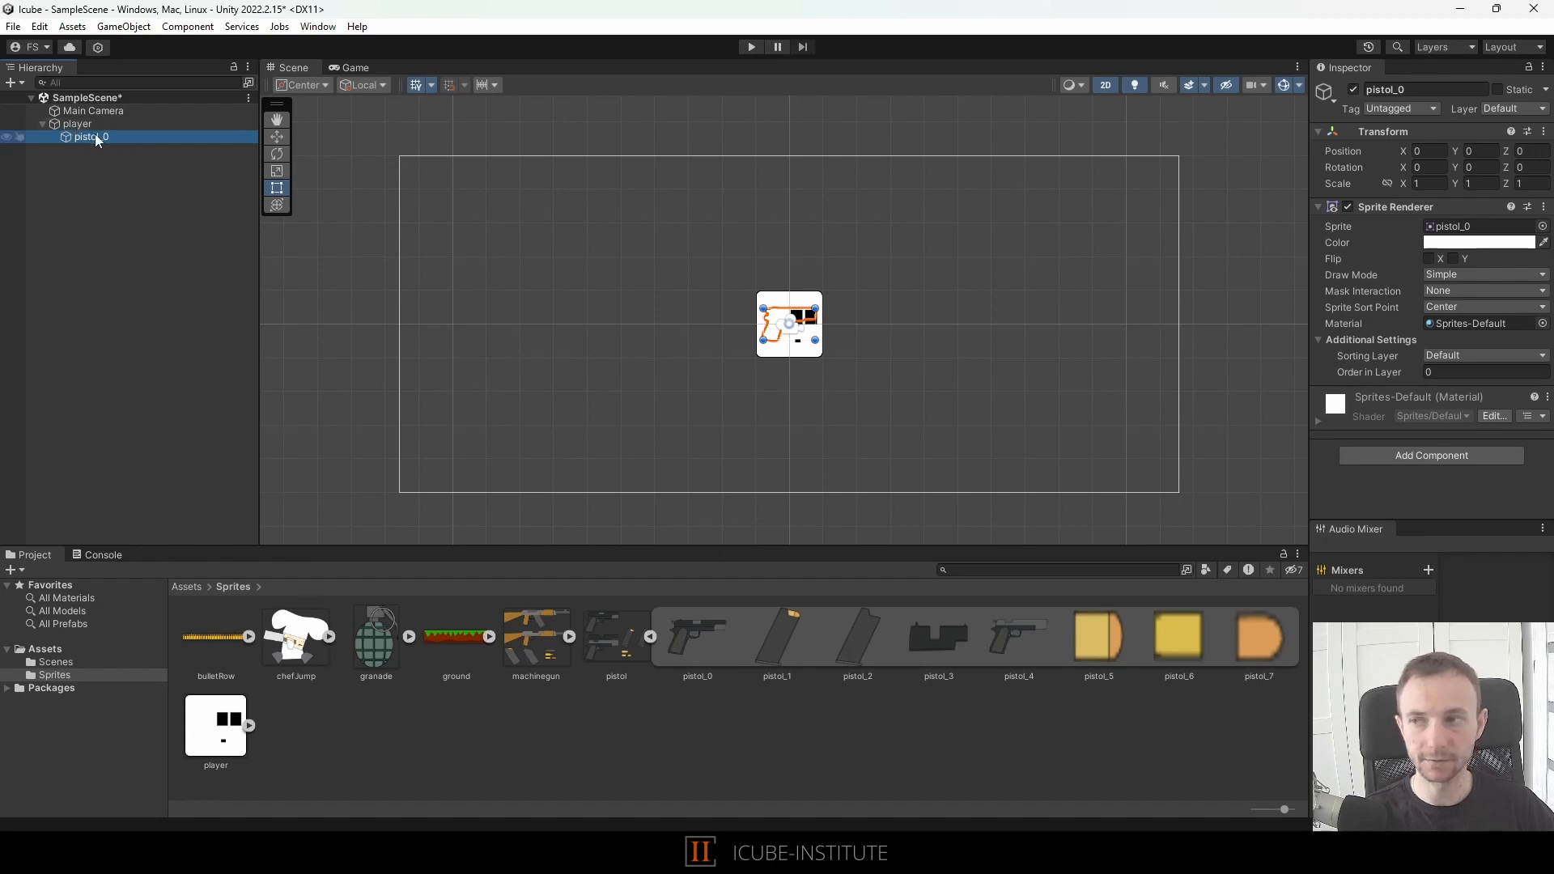
pyautogui.click(41, 124)
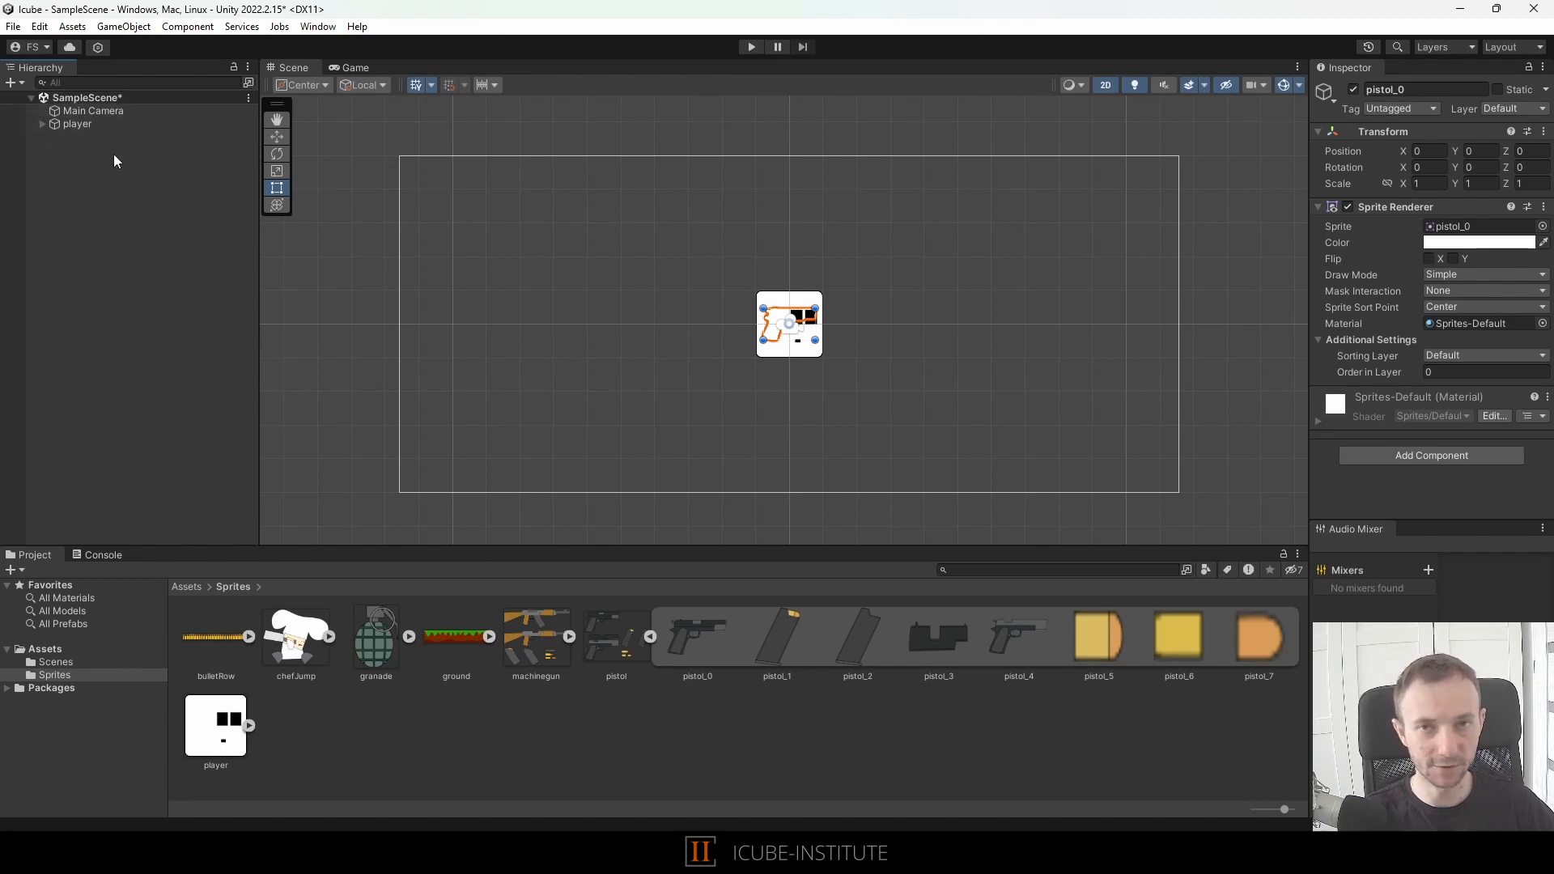
pyautogui.click(42, 124)
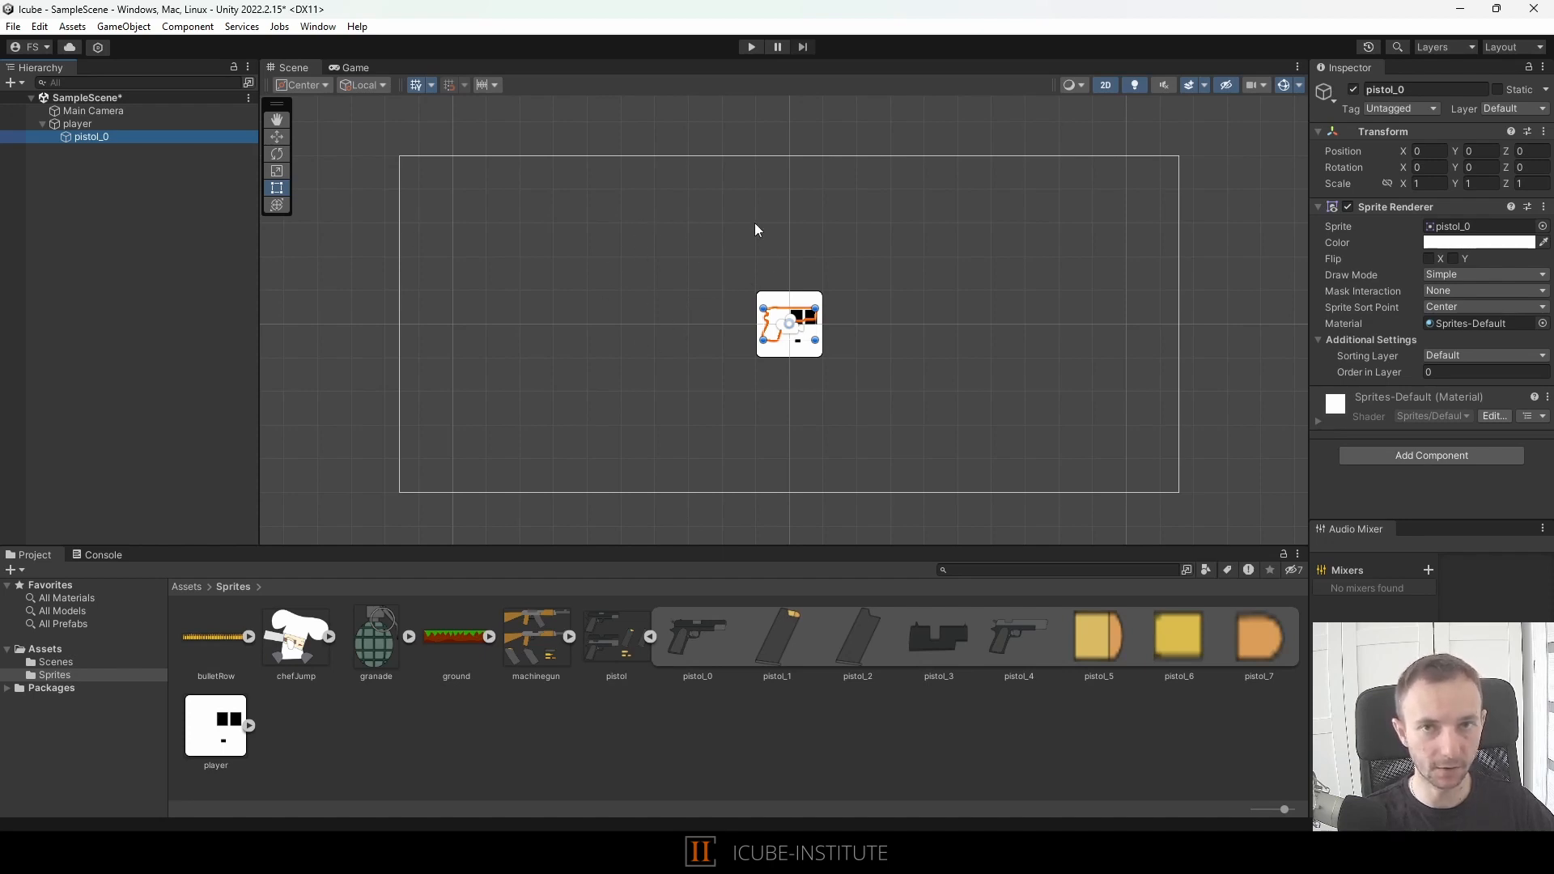
pyautogui.click(42, 124)
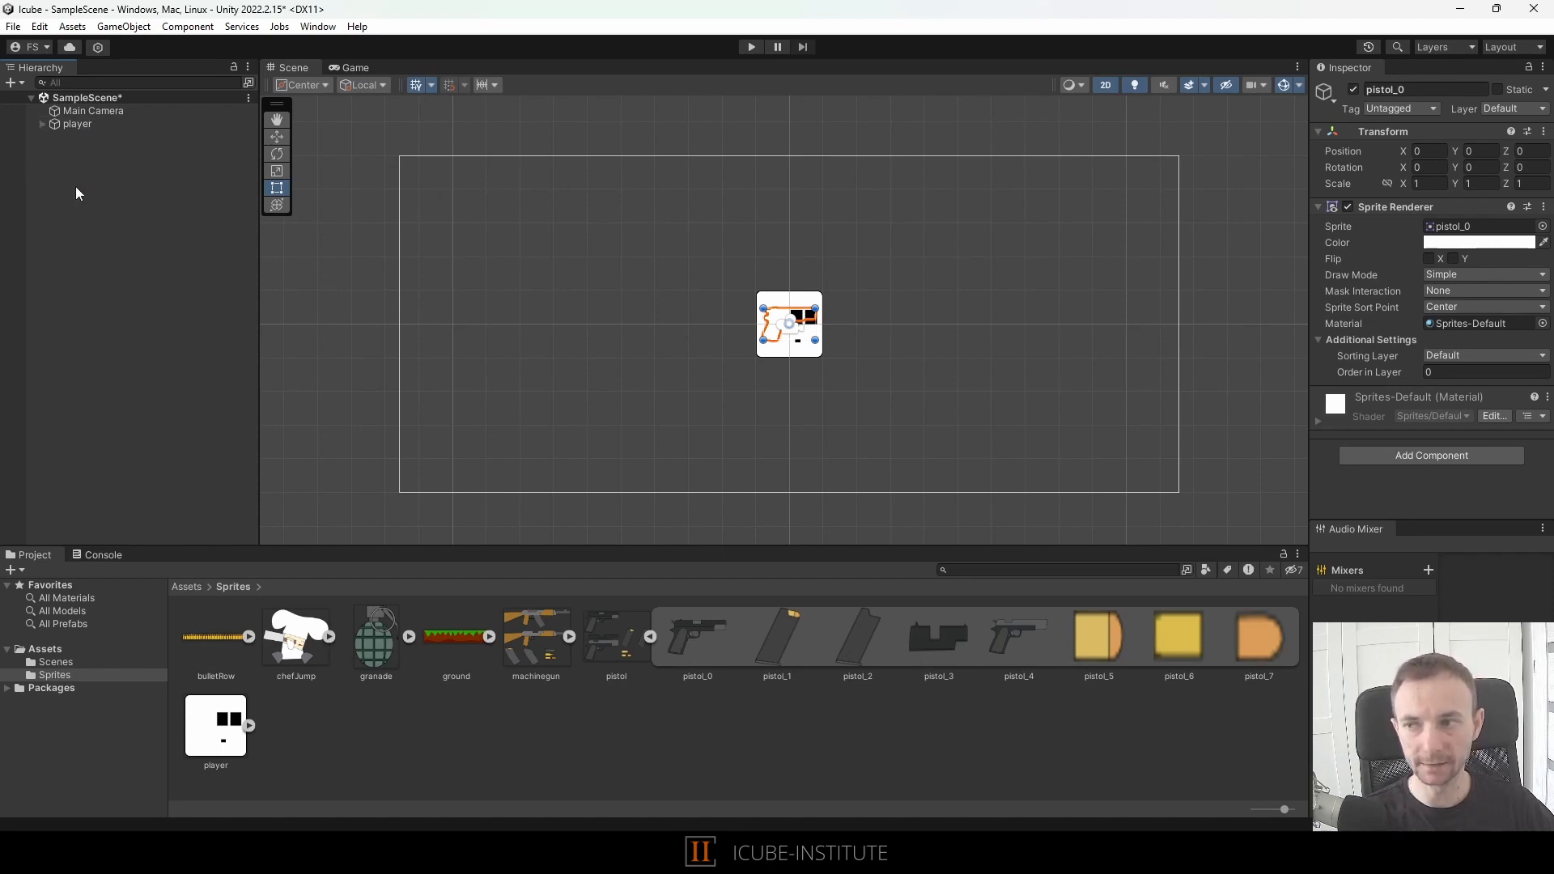
pyautogui.rightClick(74, 191)
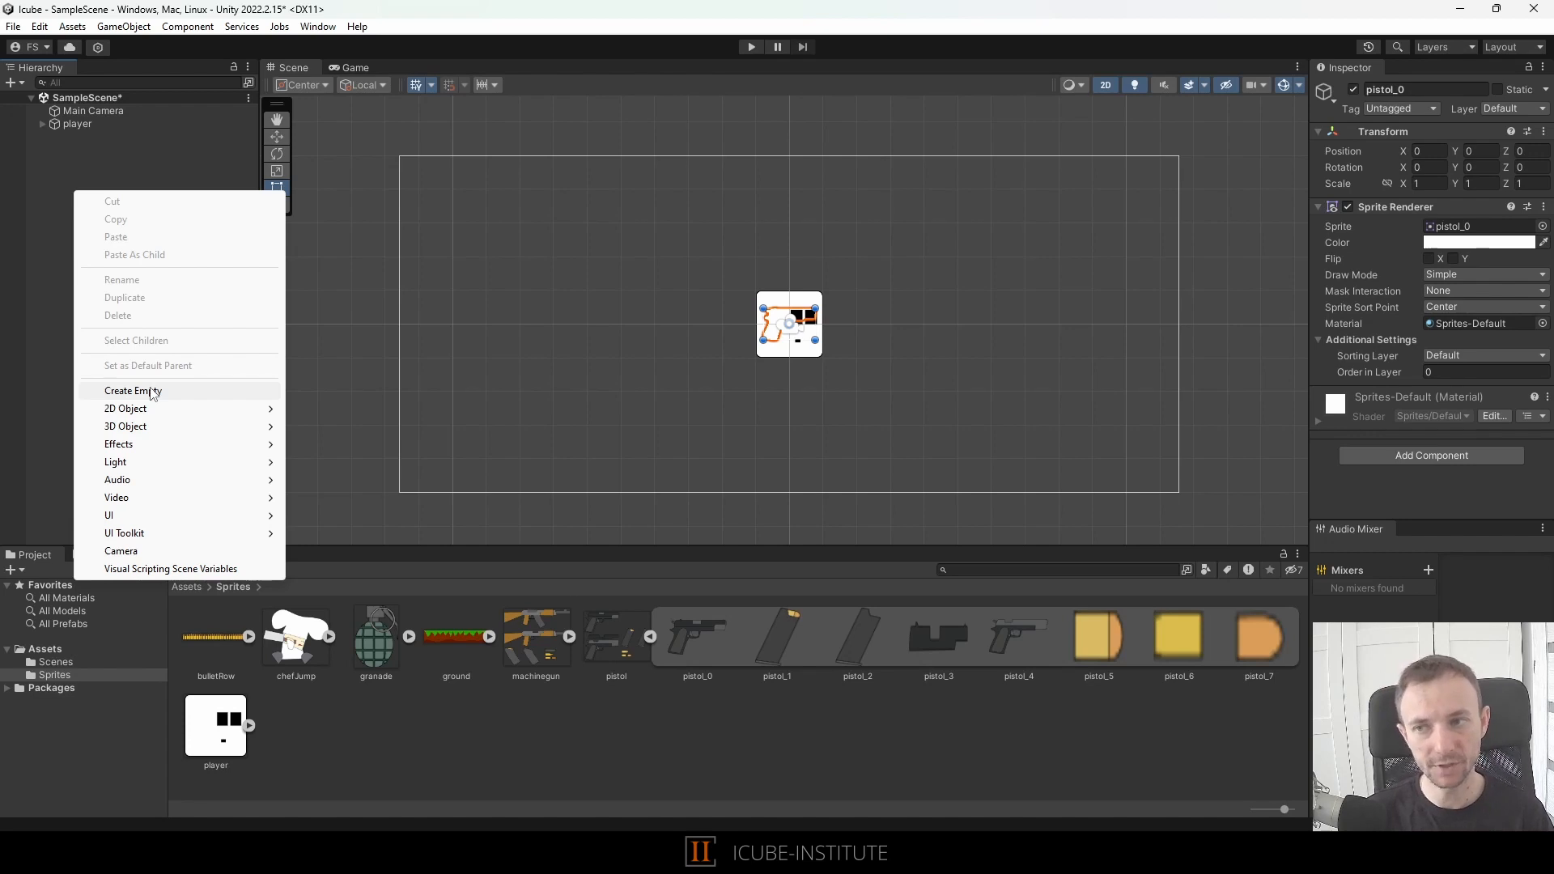
pyautogui.click(112, 168)
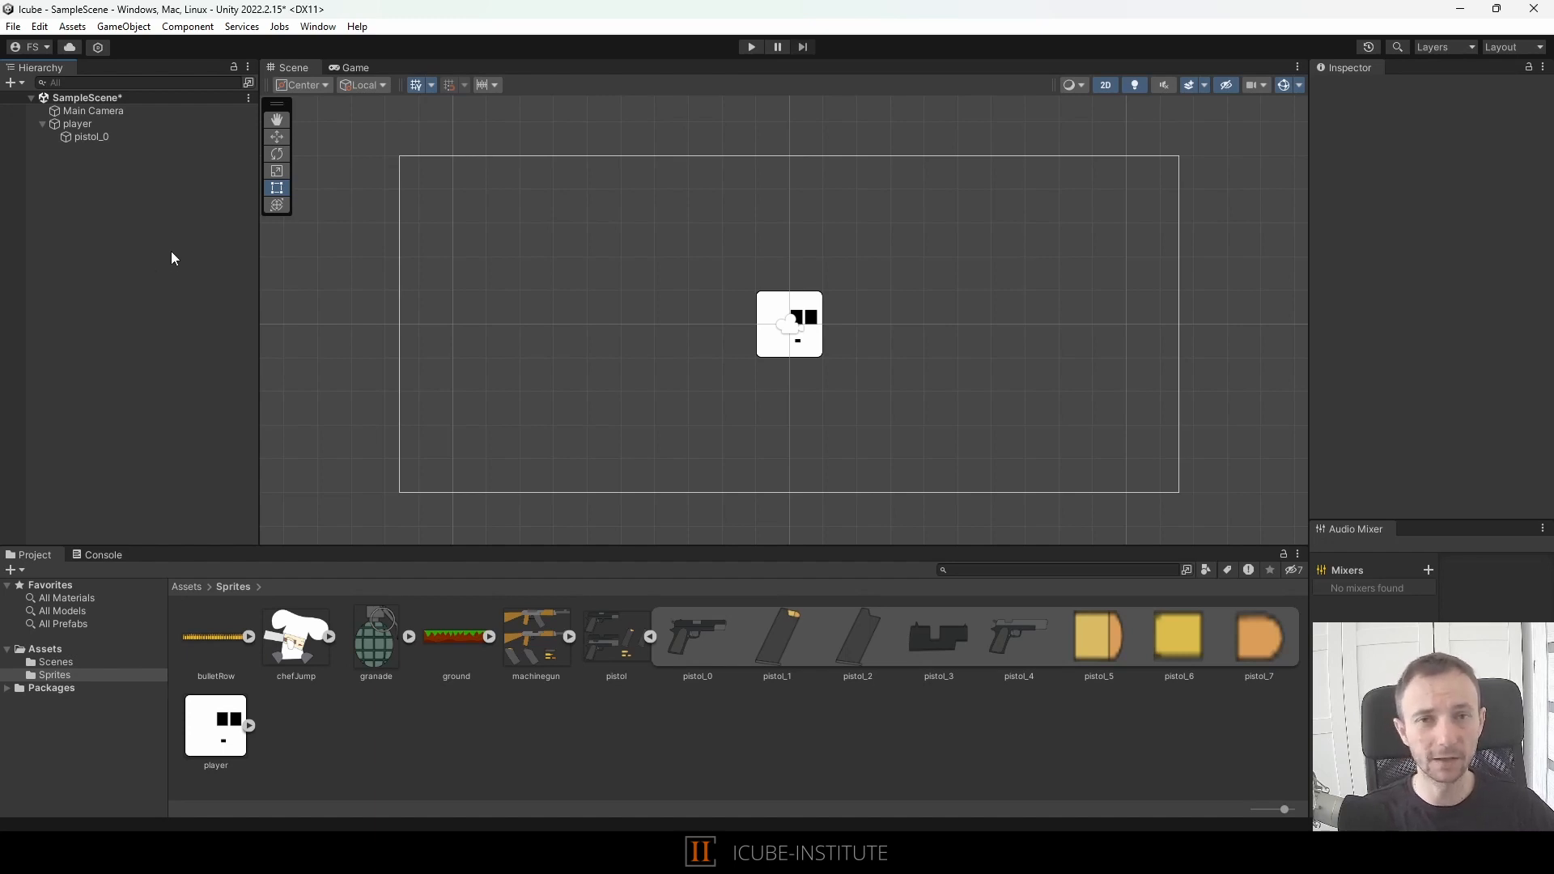
pyautogui.rightClick(99, 245)
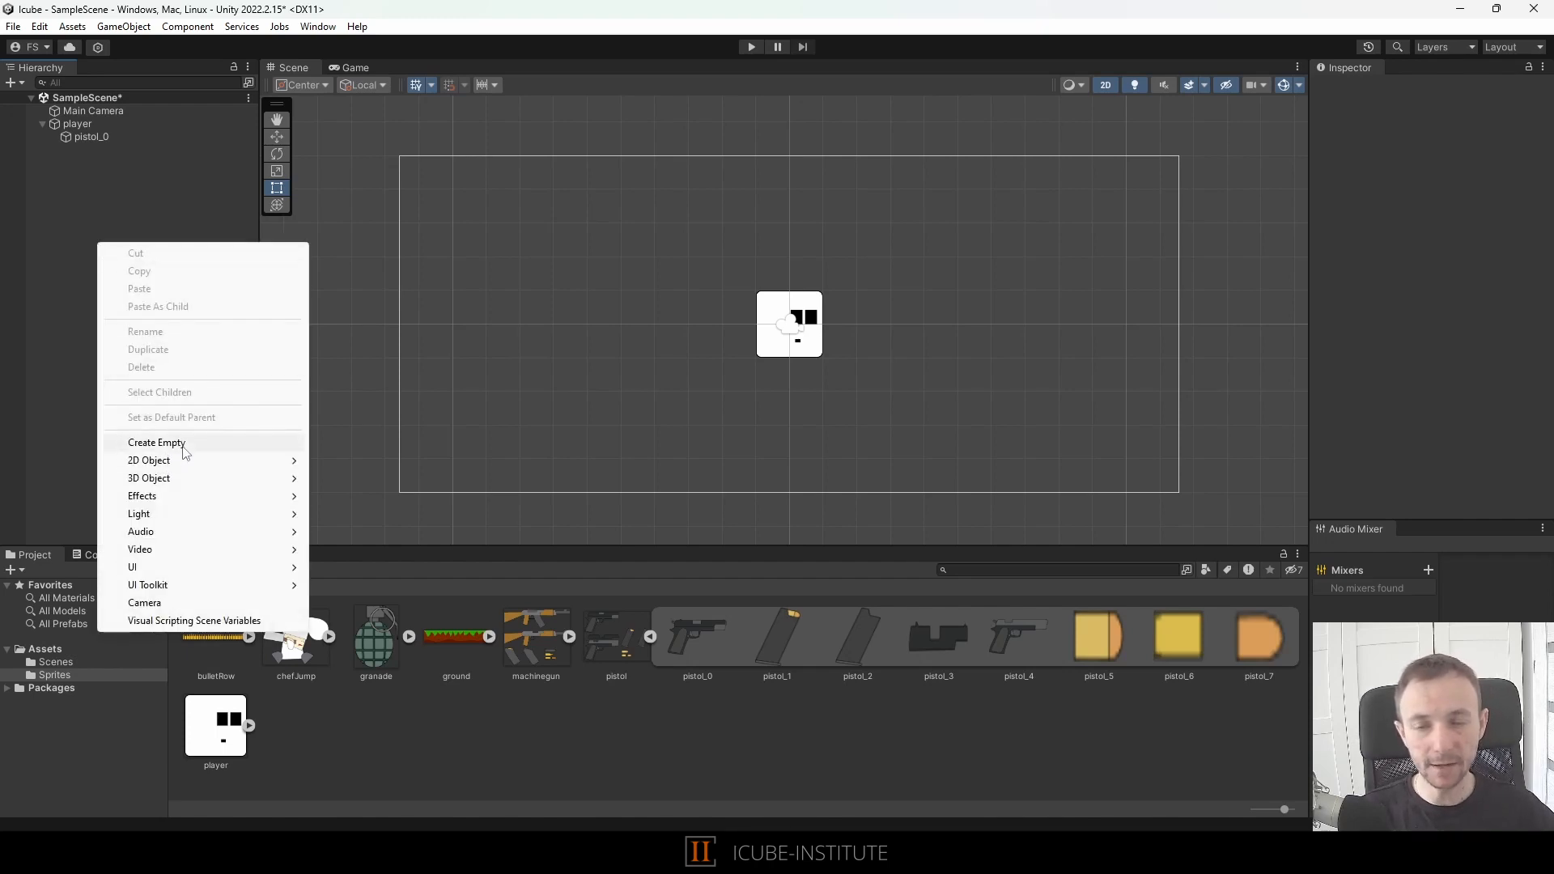
pyautogui.click(110, 194)
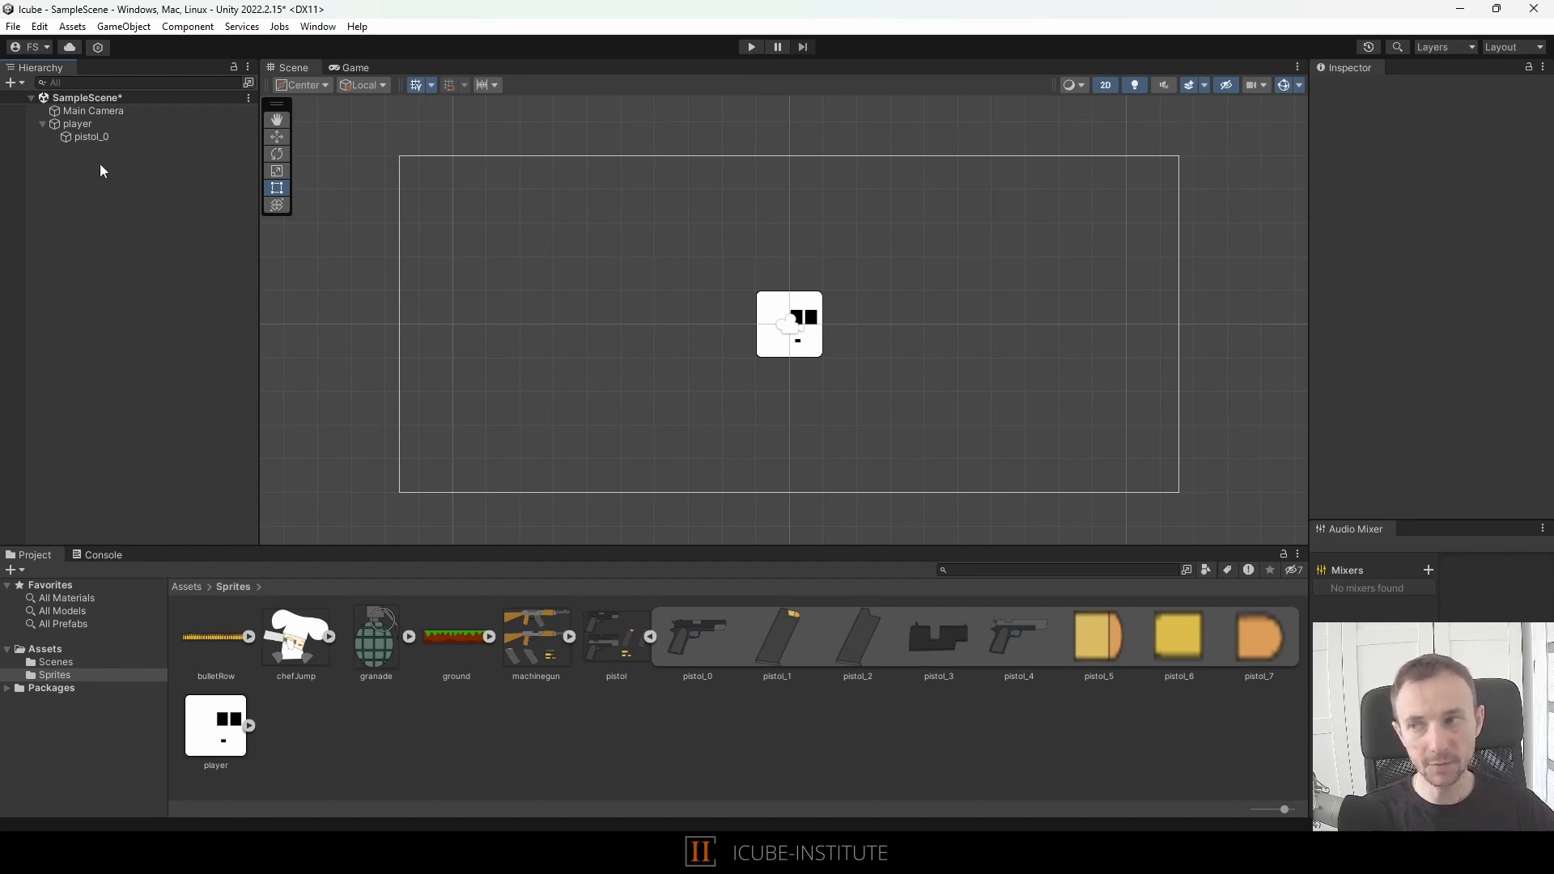
pyautogui.click(64, 124)
pyautogui.click(915, 314)
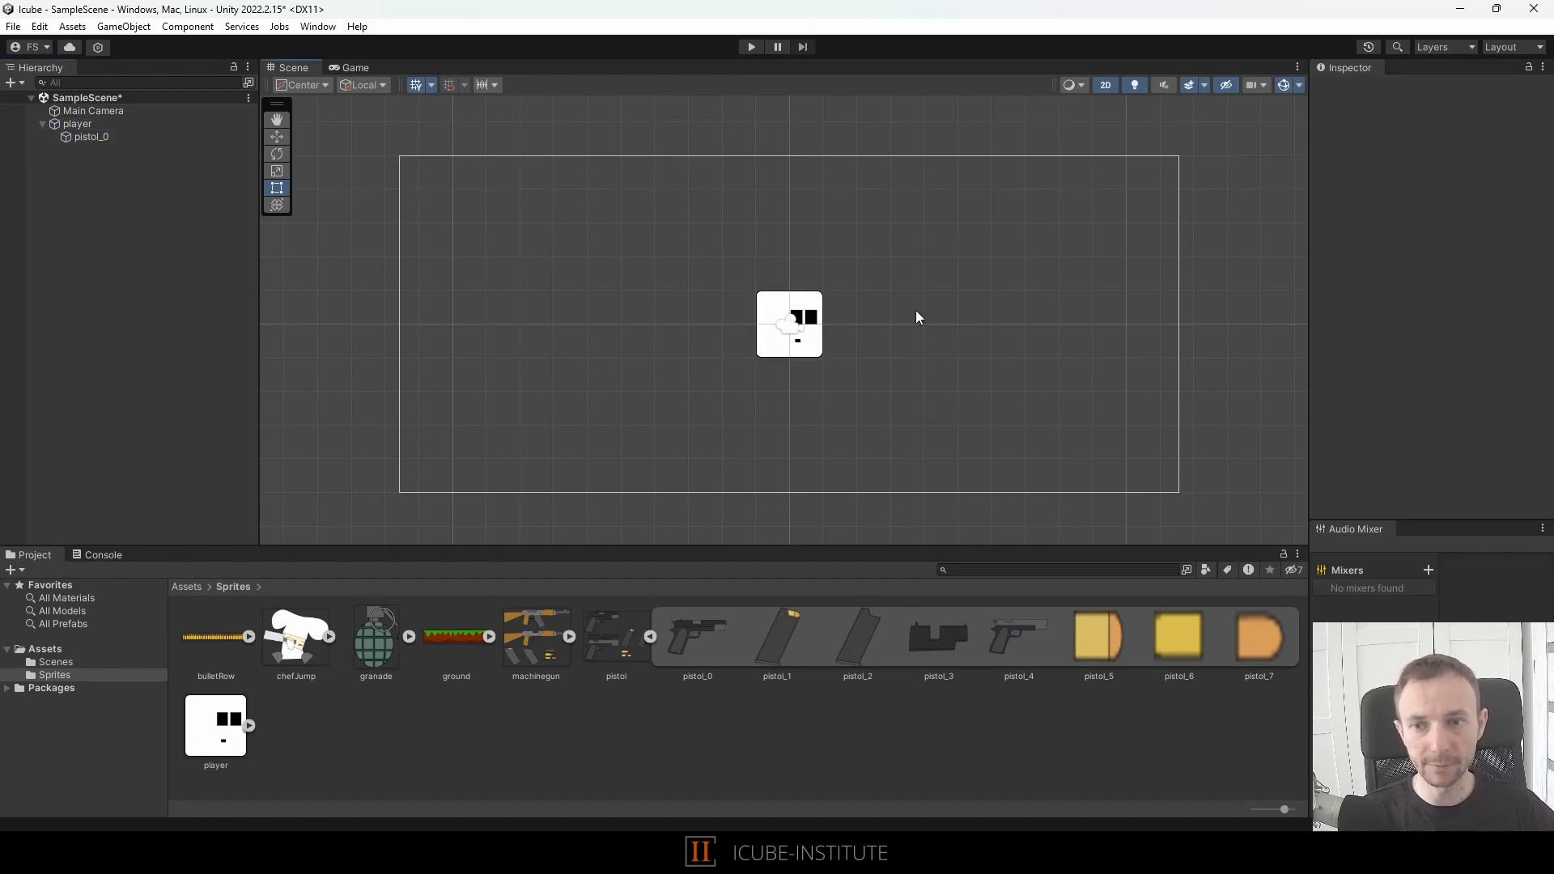
# - Move the player object along its X position into the left half of the camera frame
pyautogui.click(77, 124)
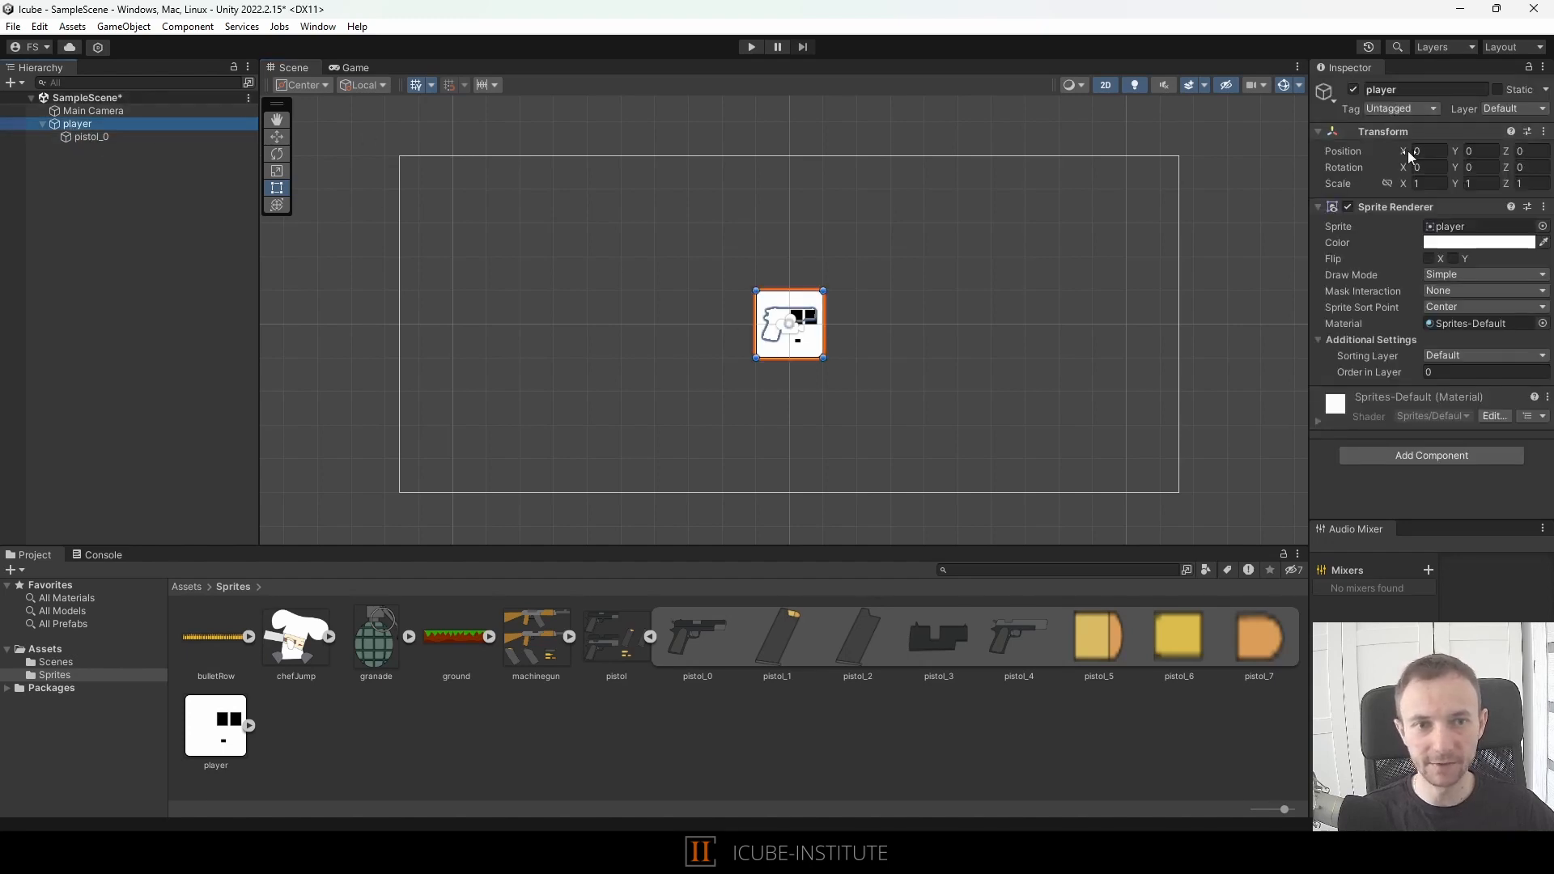
pyautogui.moveTo(1409, 153); pyautogui.dragTo(1243, 158)
# - Set pistol_0's Order in Layer to 2 and move it over the lower-right part of the player
pyautogui.click(92, 137)
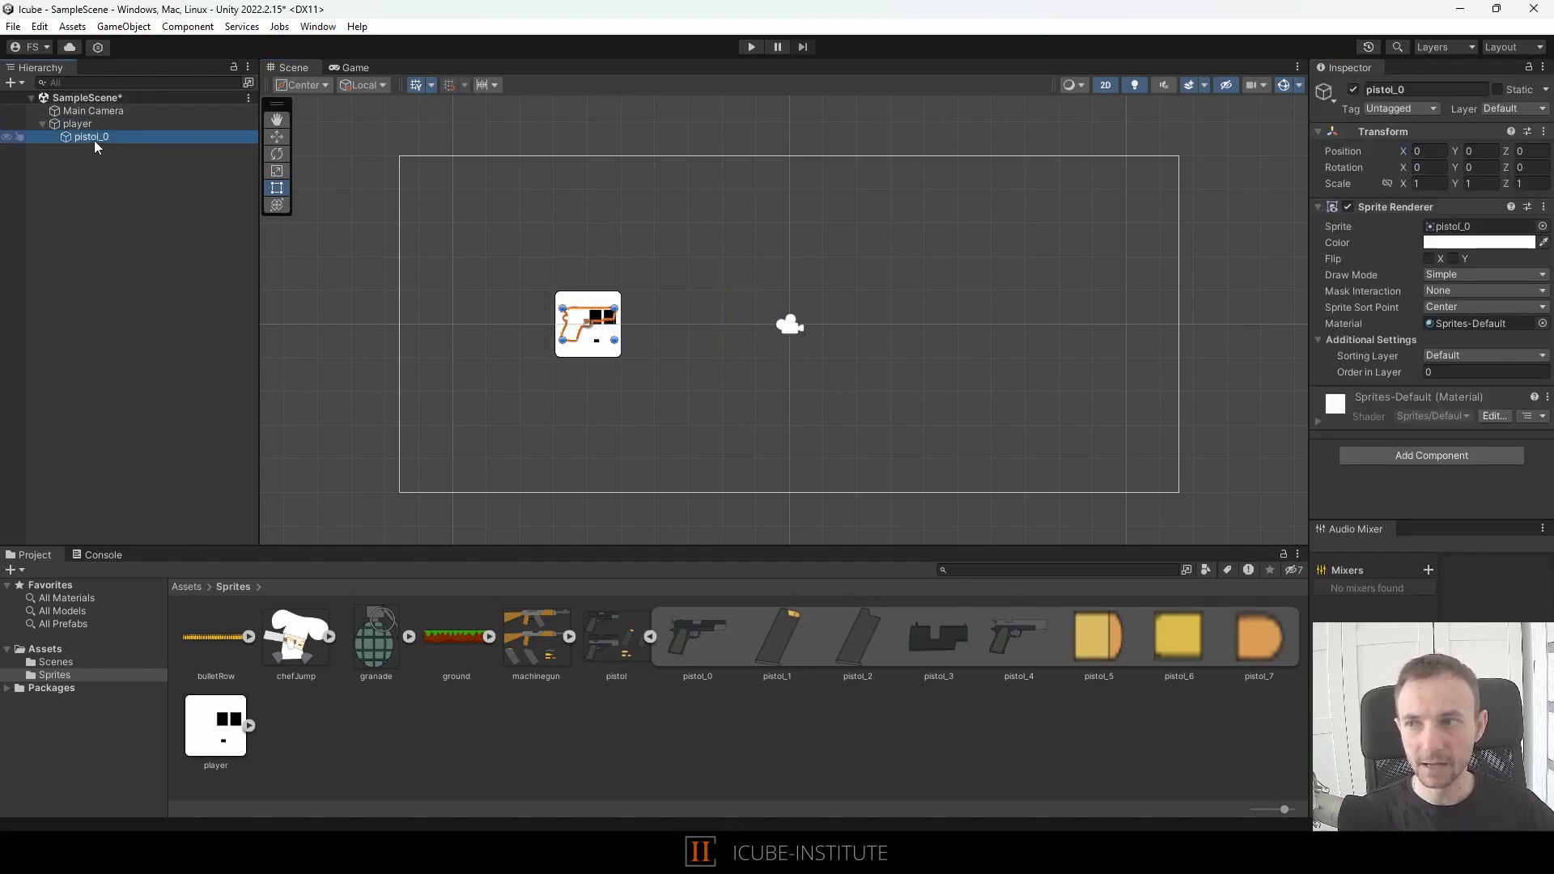
pyautogui.click(1440, 370)
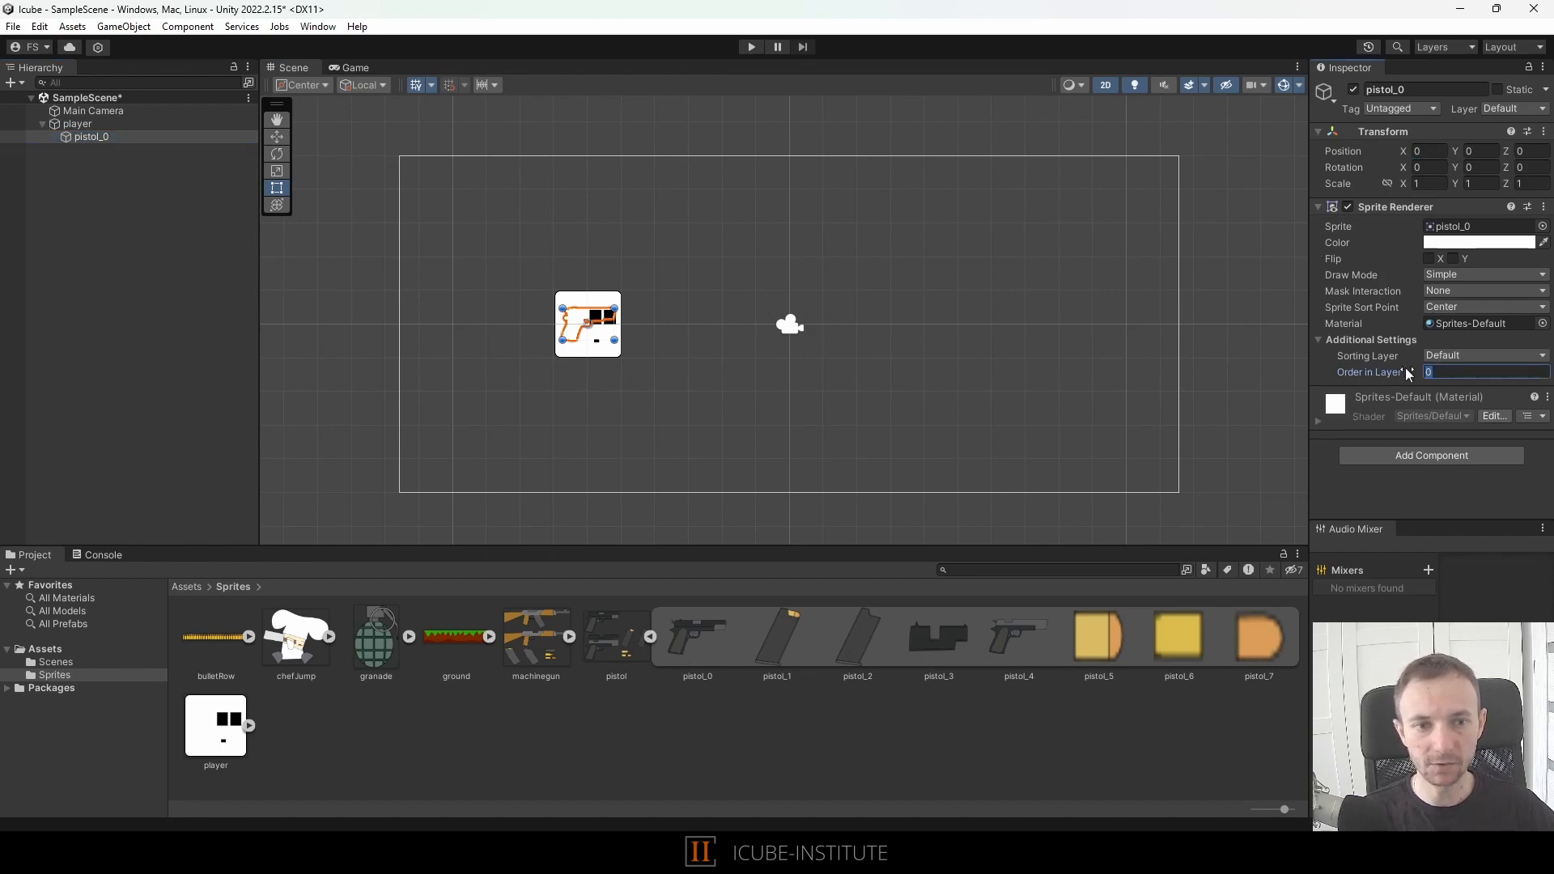
pyautogui.write('2')
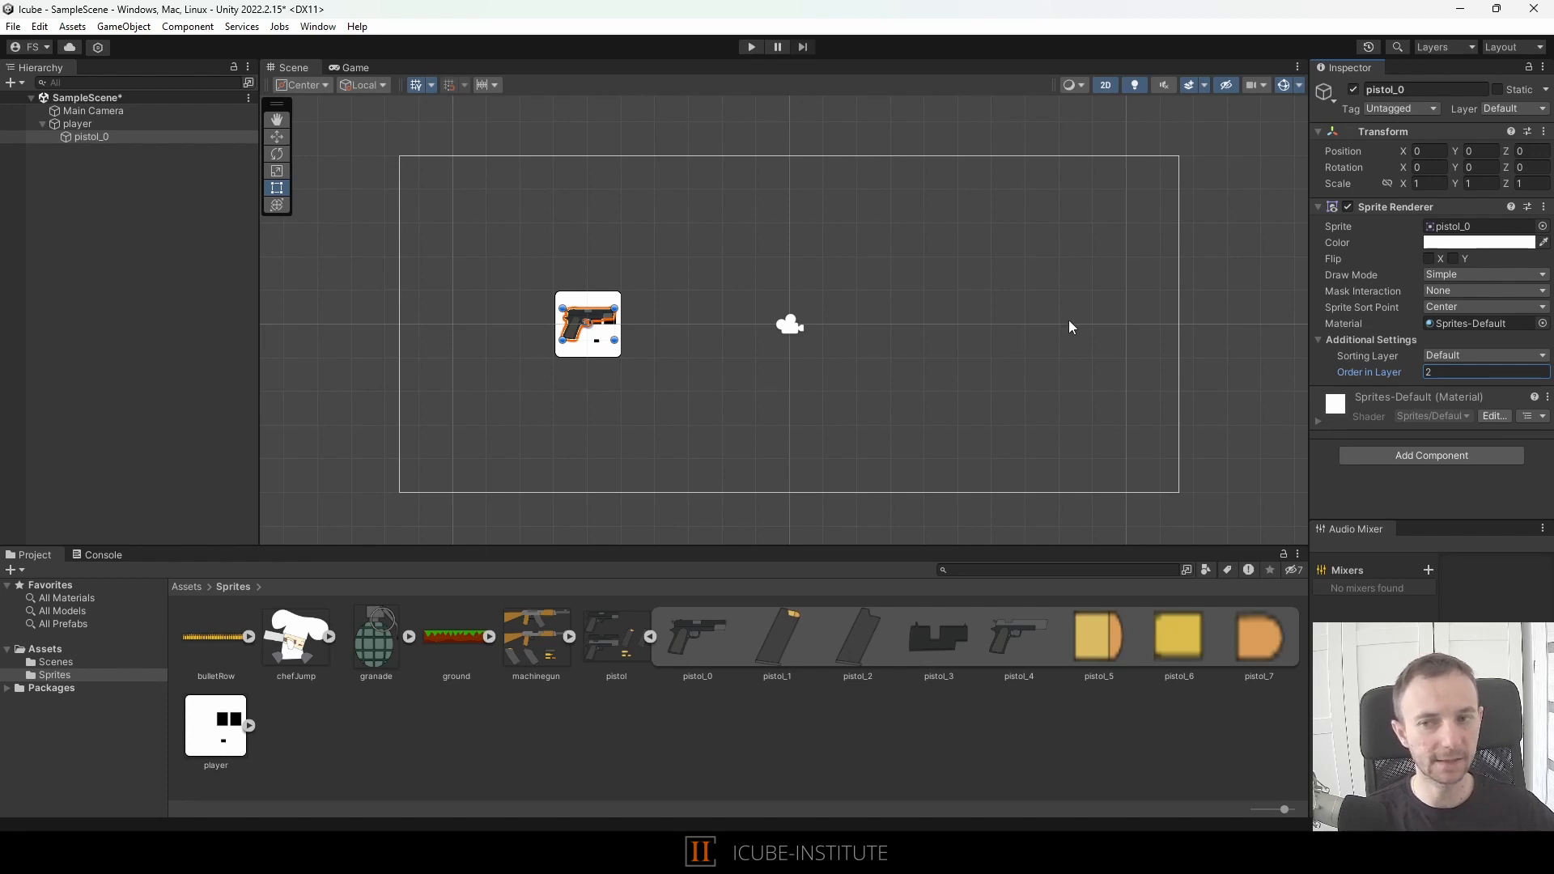
pyautogui.moveTo(574, 334); pyautogui.dragTo(599, 351)
pyautogui.click(704, 352)
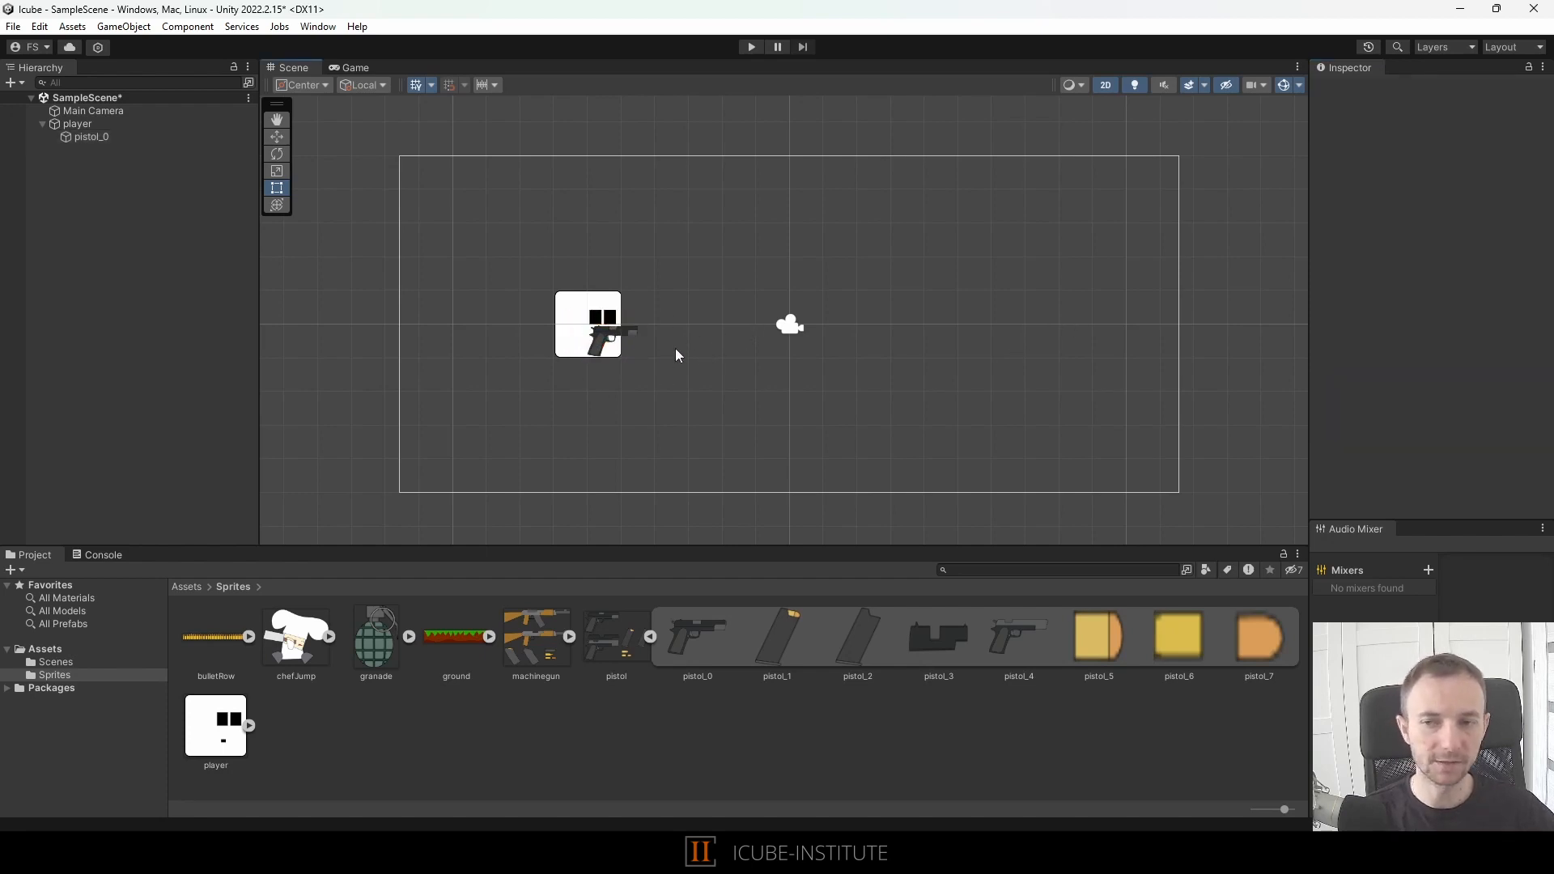
pyautogui.scroll(3, 597, 324)
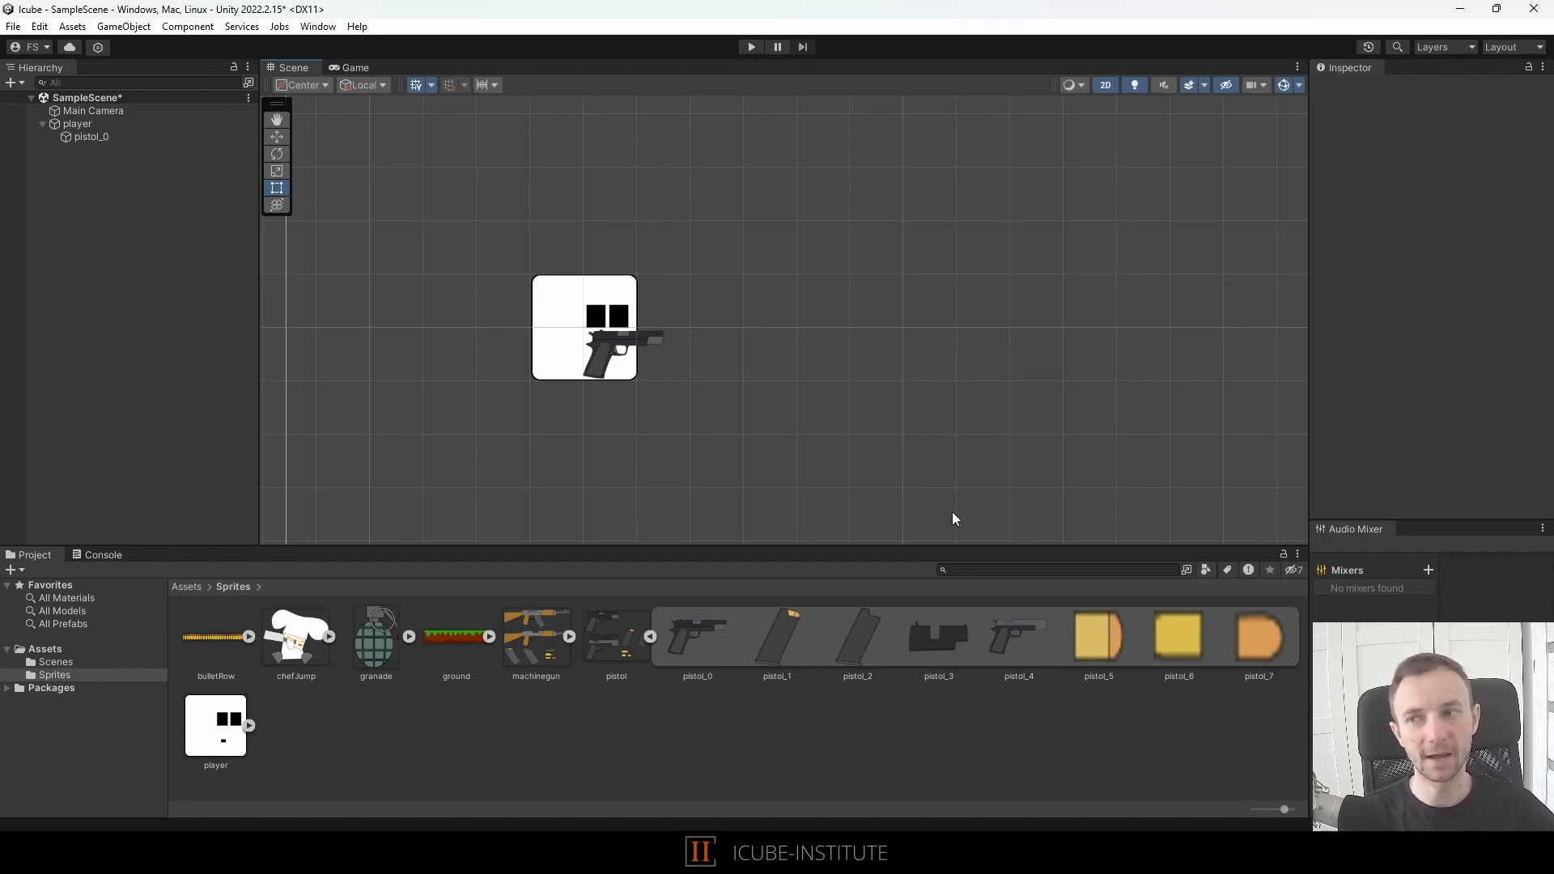
# - Create an empty root object named Pistol and reset its Transform
pyautogui.rightClick(104, 227)
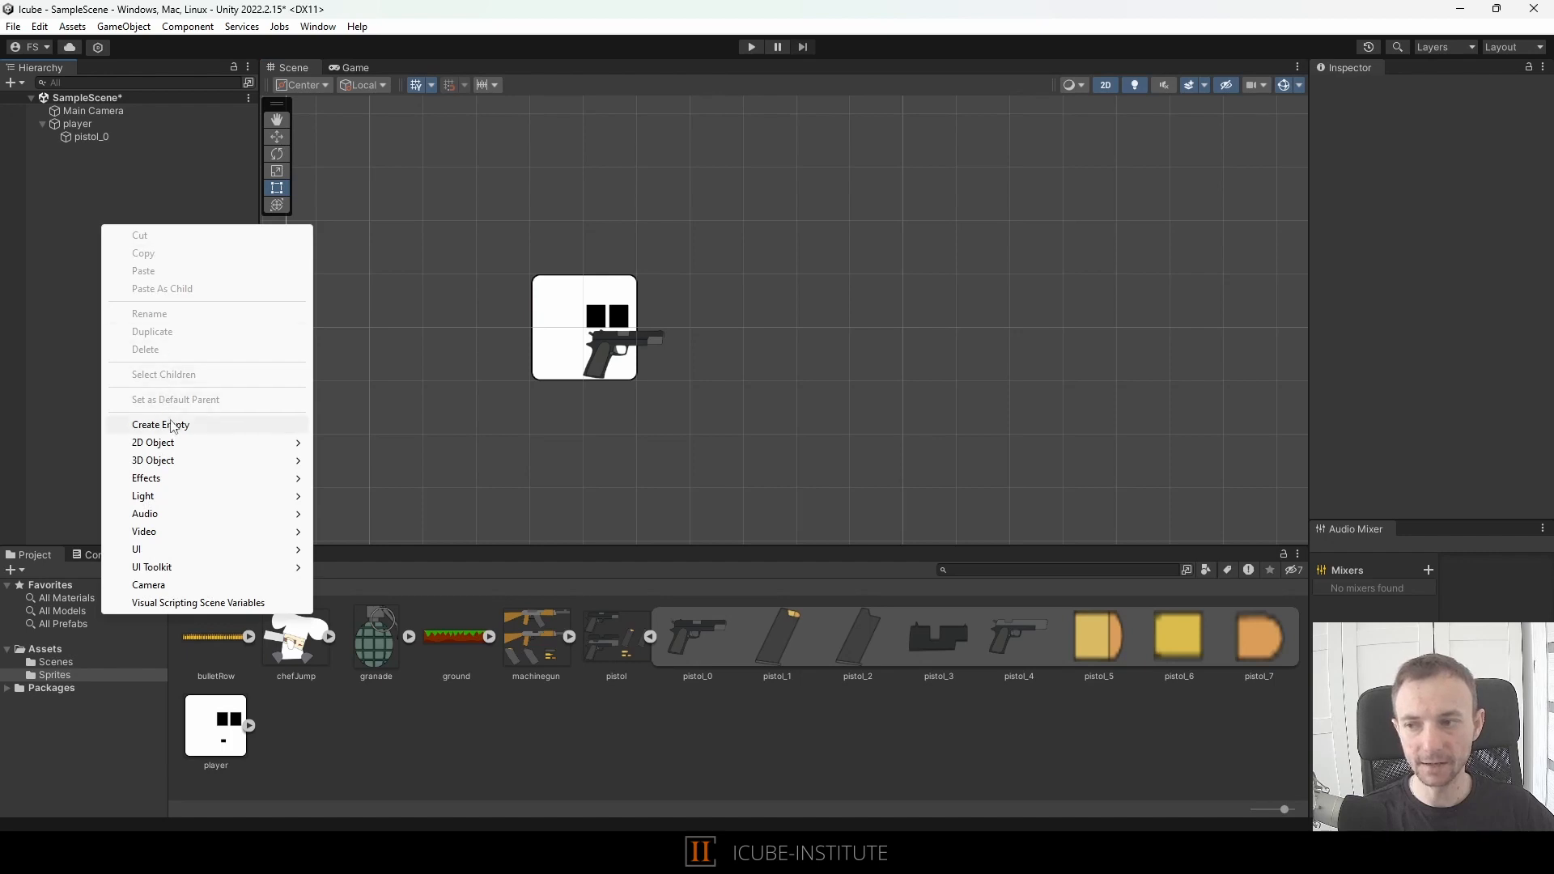
pyautogui.click(202, 430)
pyautogui.write('P')
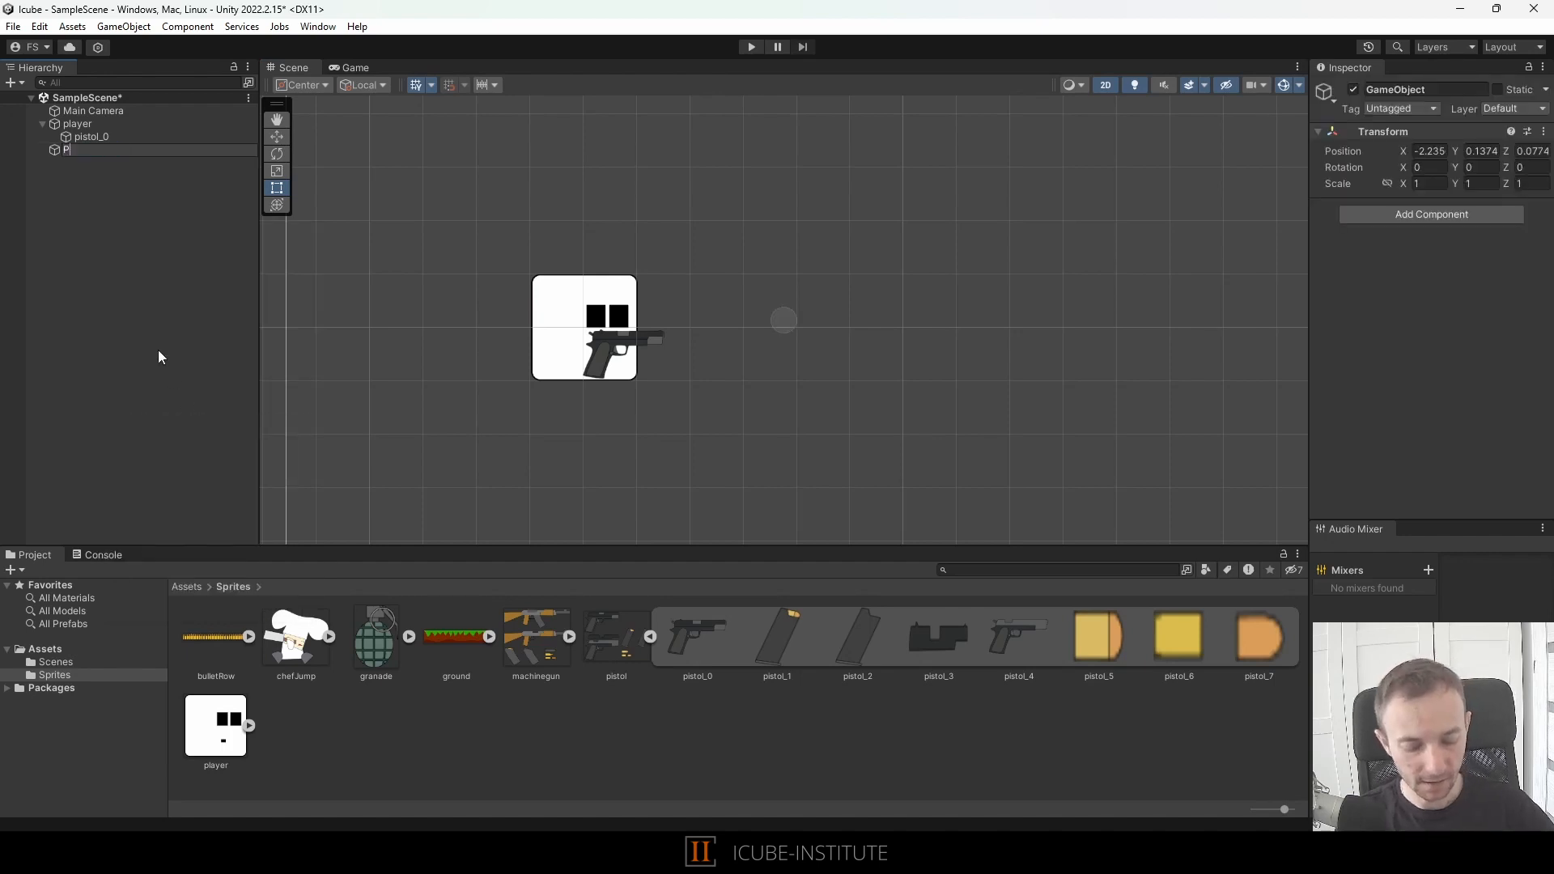
pyautogui.write('istol')
pyautogui.press('Return')
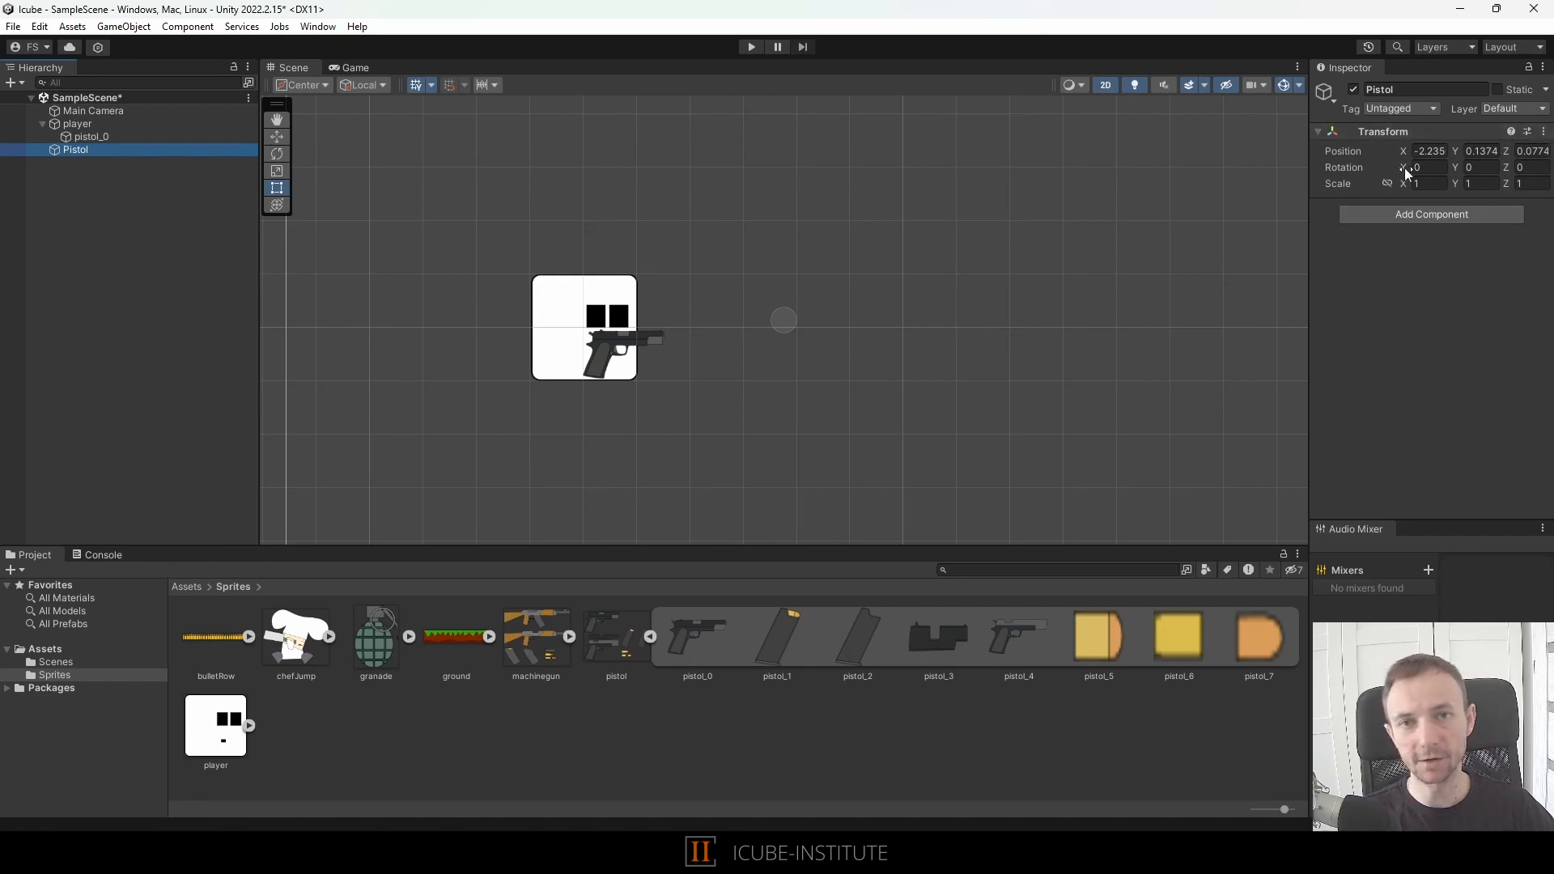
pyautogui.click(1539, 133)
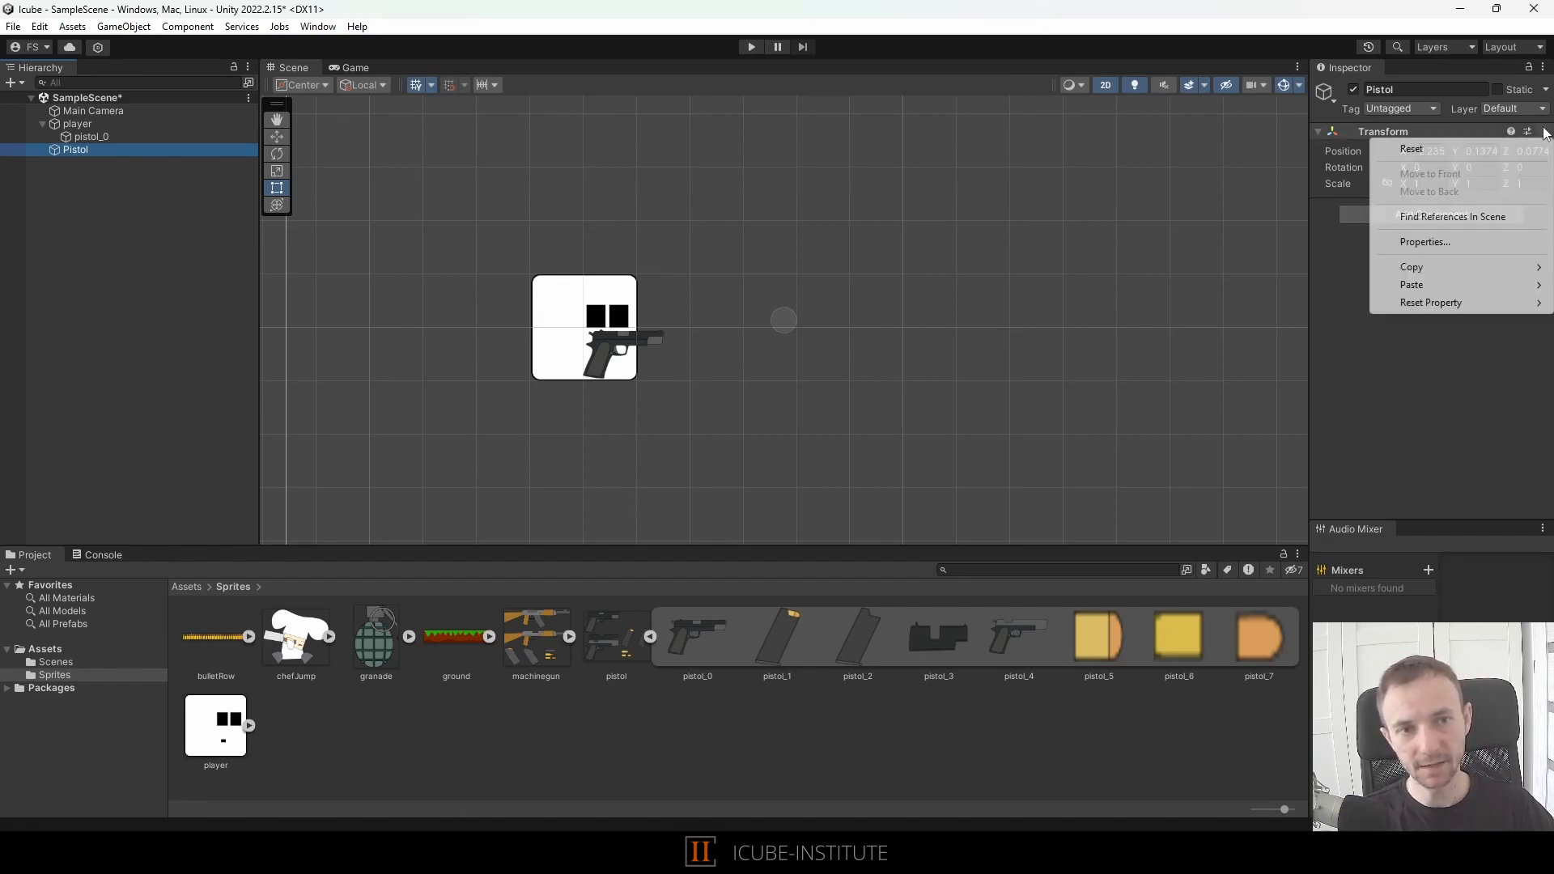
pyautogui.click(1416, 146)
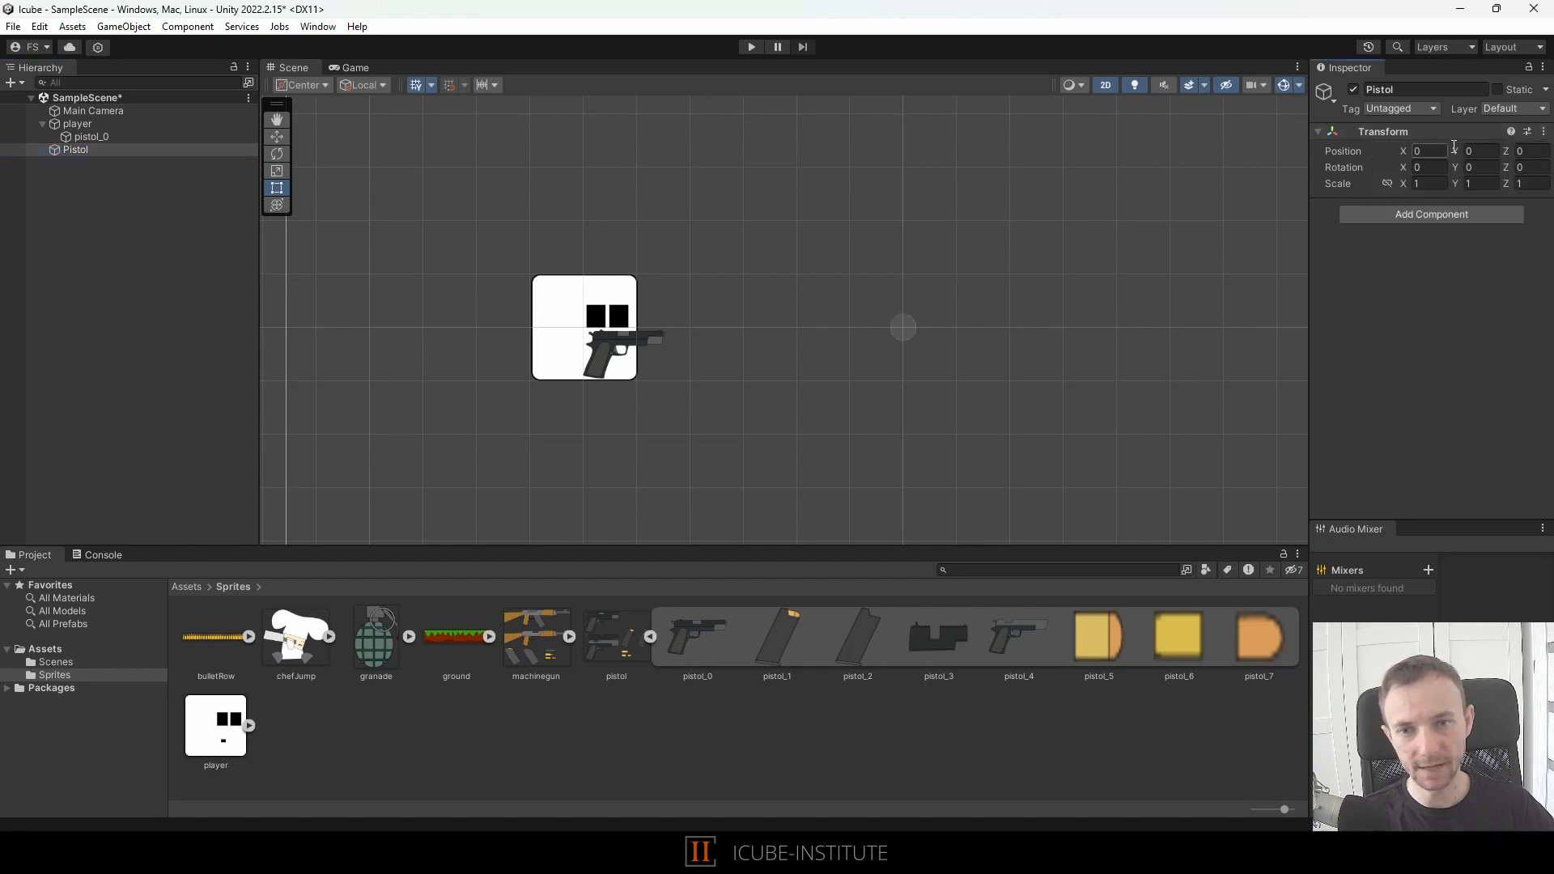
# - Add the pistol_4 and pistol_3 sprites to the scene as children of the Pistol object
pyautogui.moveTo(1003, 638); pyautogui.dragTo(75, 149)
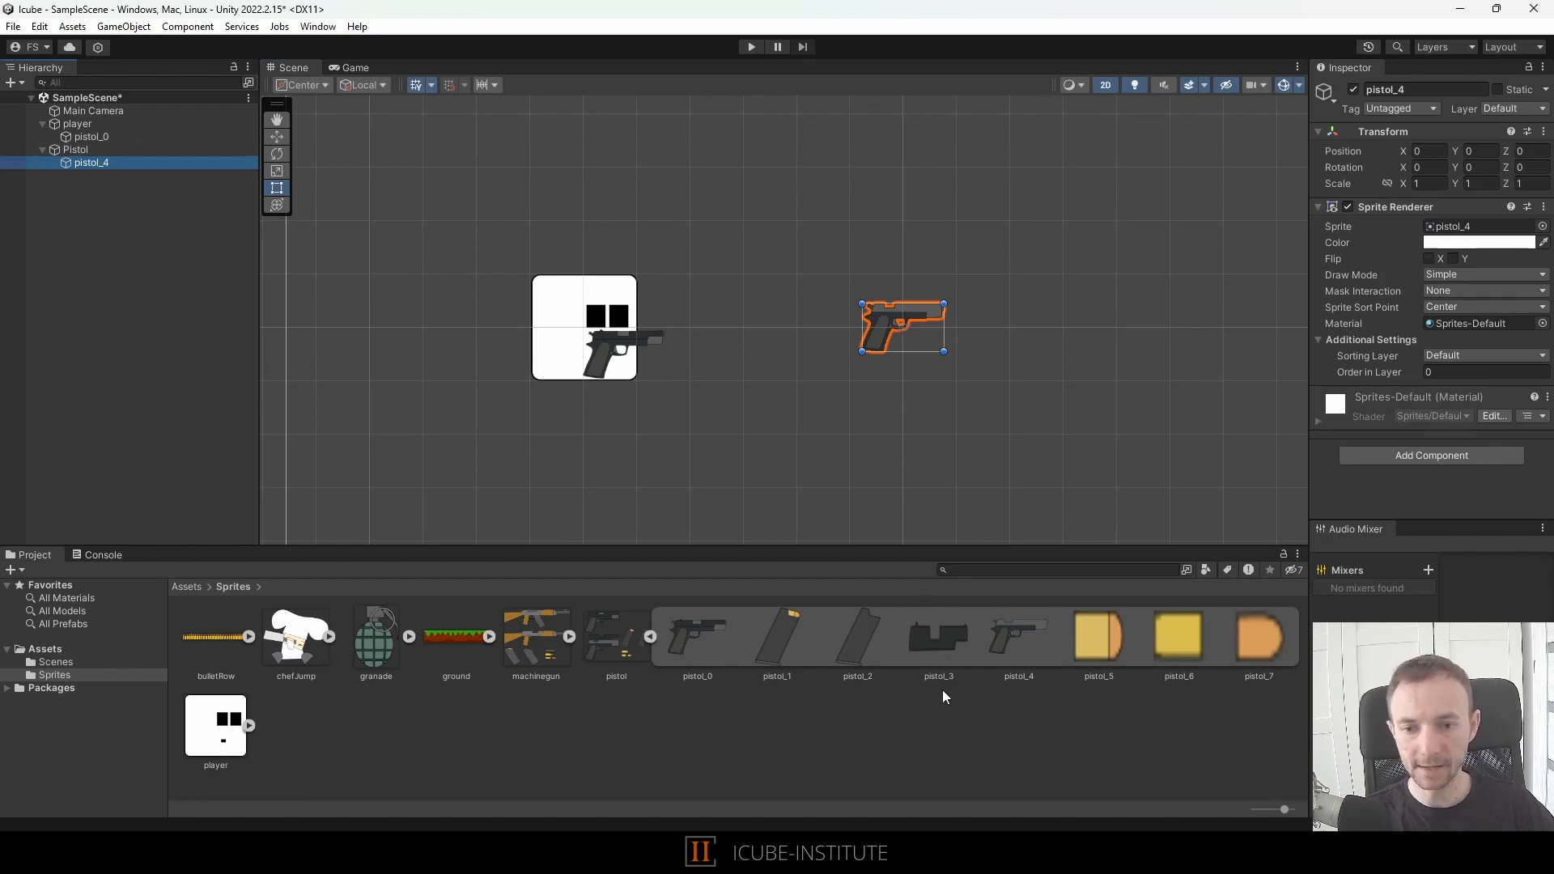
pyautogui.click(943, 642)
pyautogui.moveTo(943, 643); pyautogui.dragTo(96, 169)
# - Fit the pistol_3 slide onto the top of the gun frame at about X 0.06, Y 0.387
pyautogui.scroll(2, 953, 319)
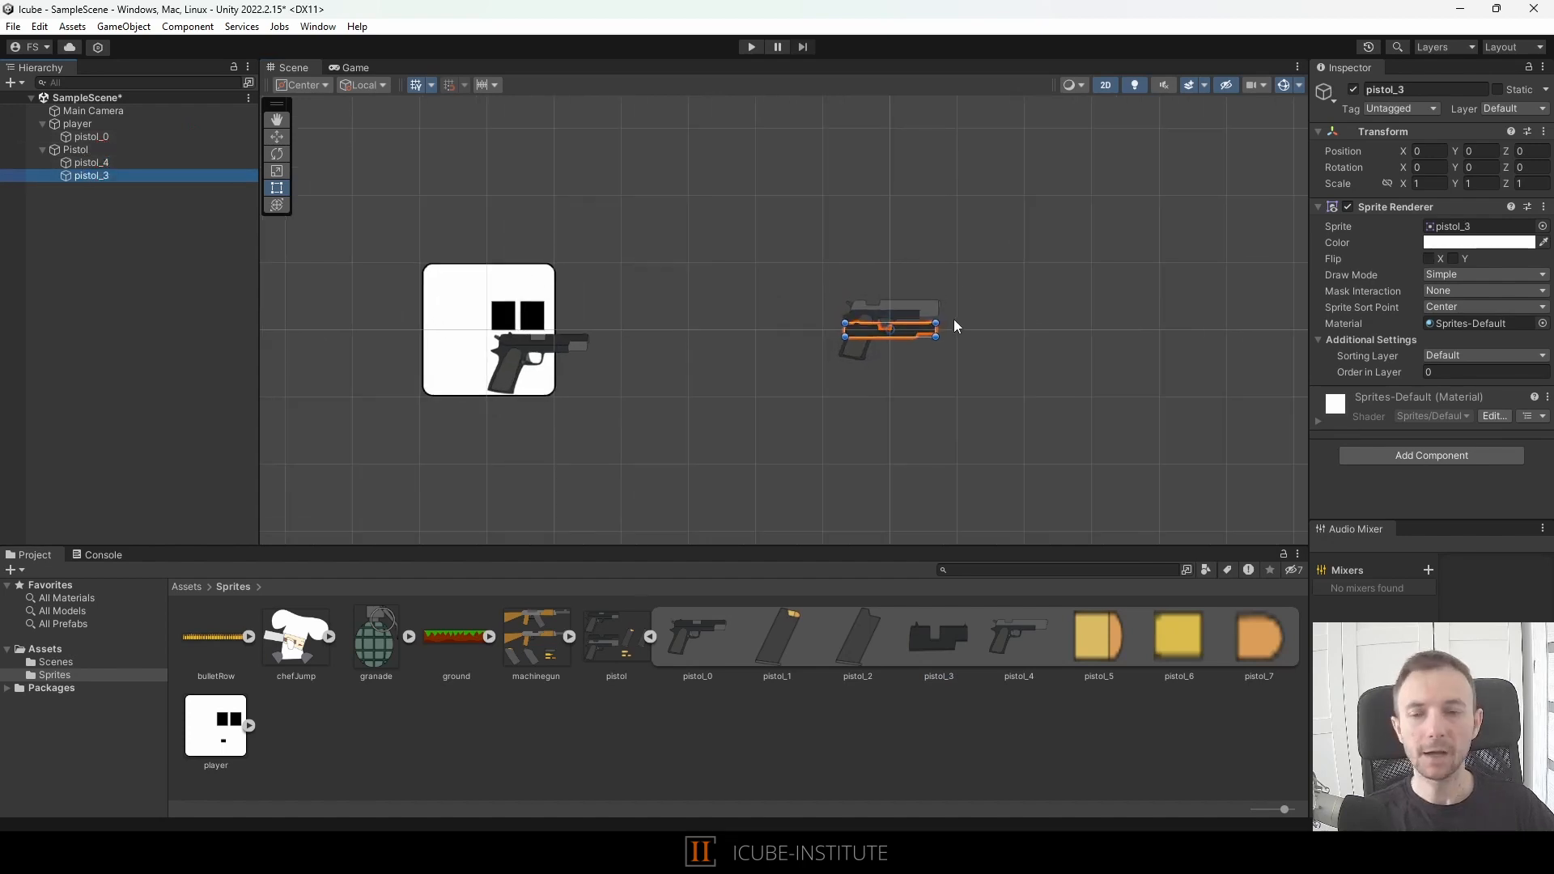
pyautogui.scroll(5, 953, 319)
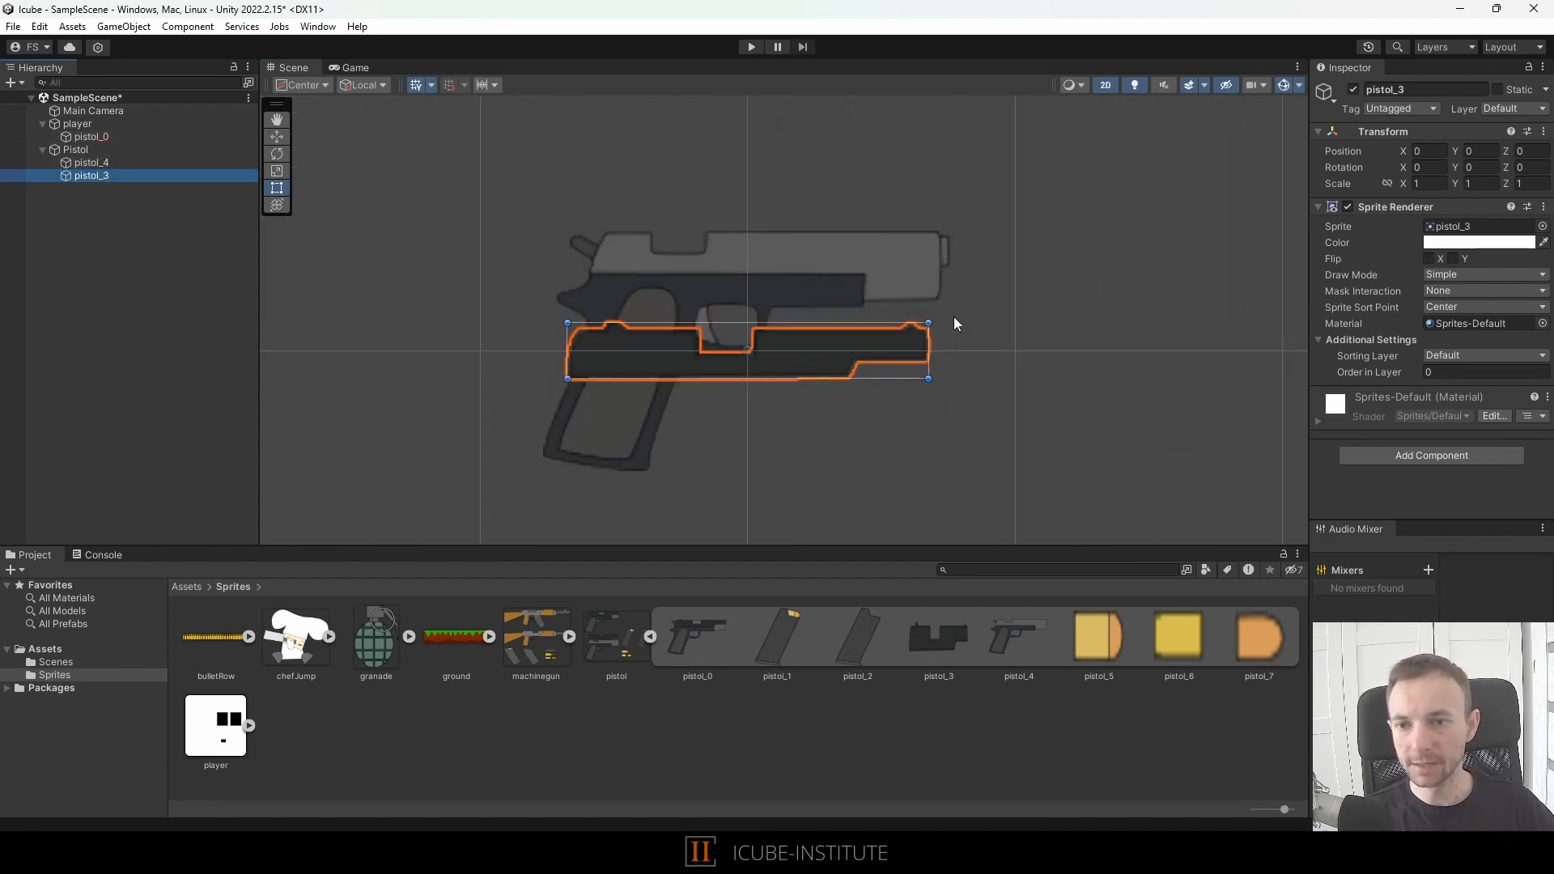
pyautogui.moveTo(837, 338); pyautogui.dragTo(854, 216)
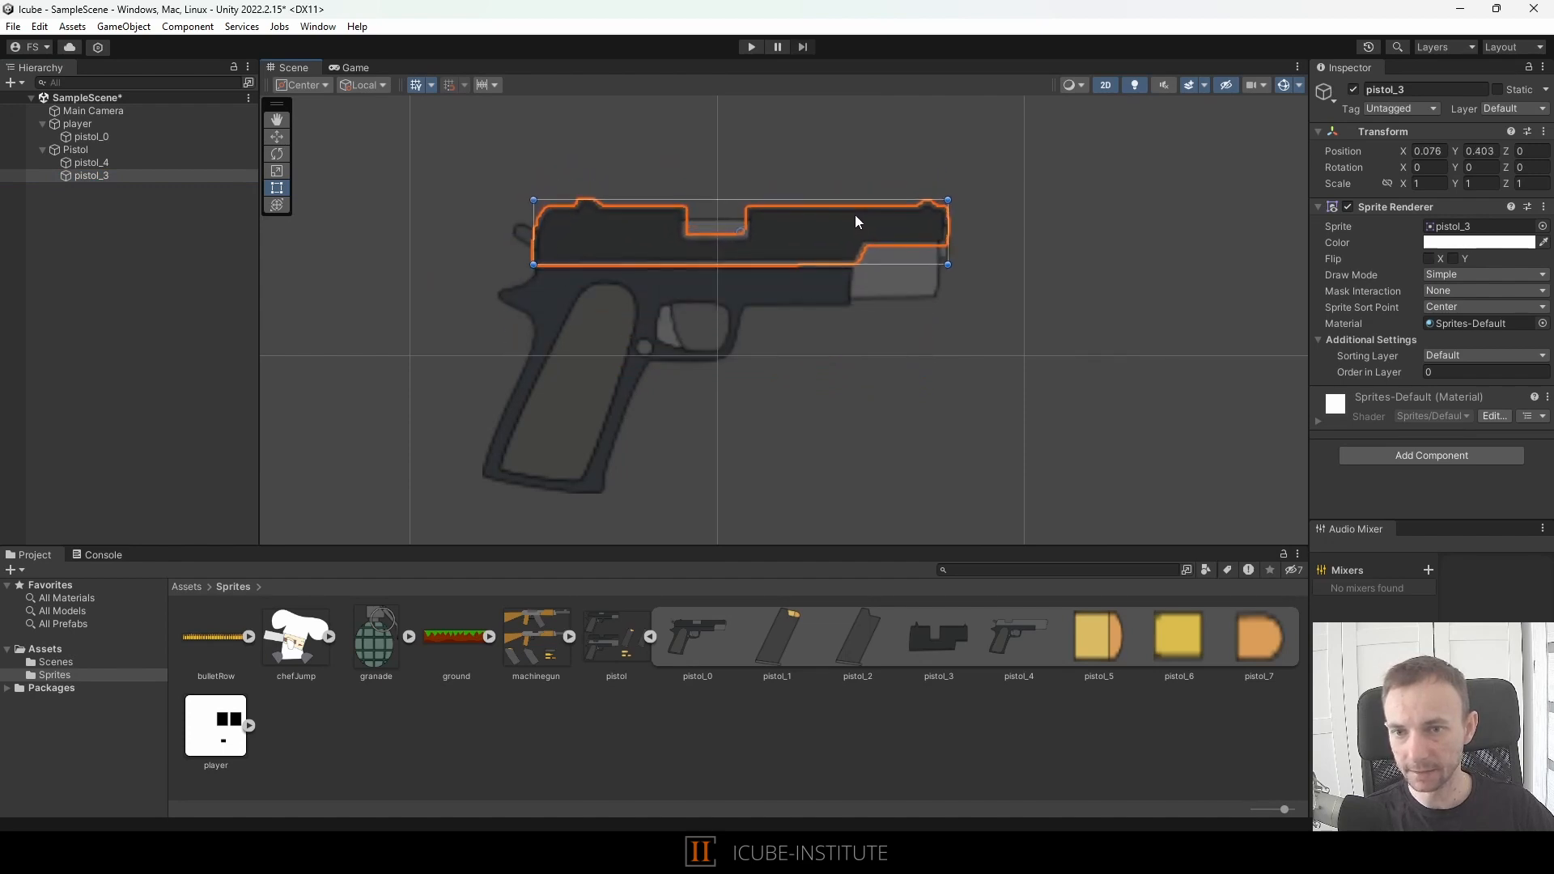
pyautogui.click(1072, 260)
pyautogui.scroll(-1, 343, 287)
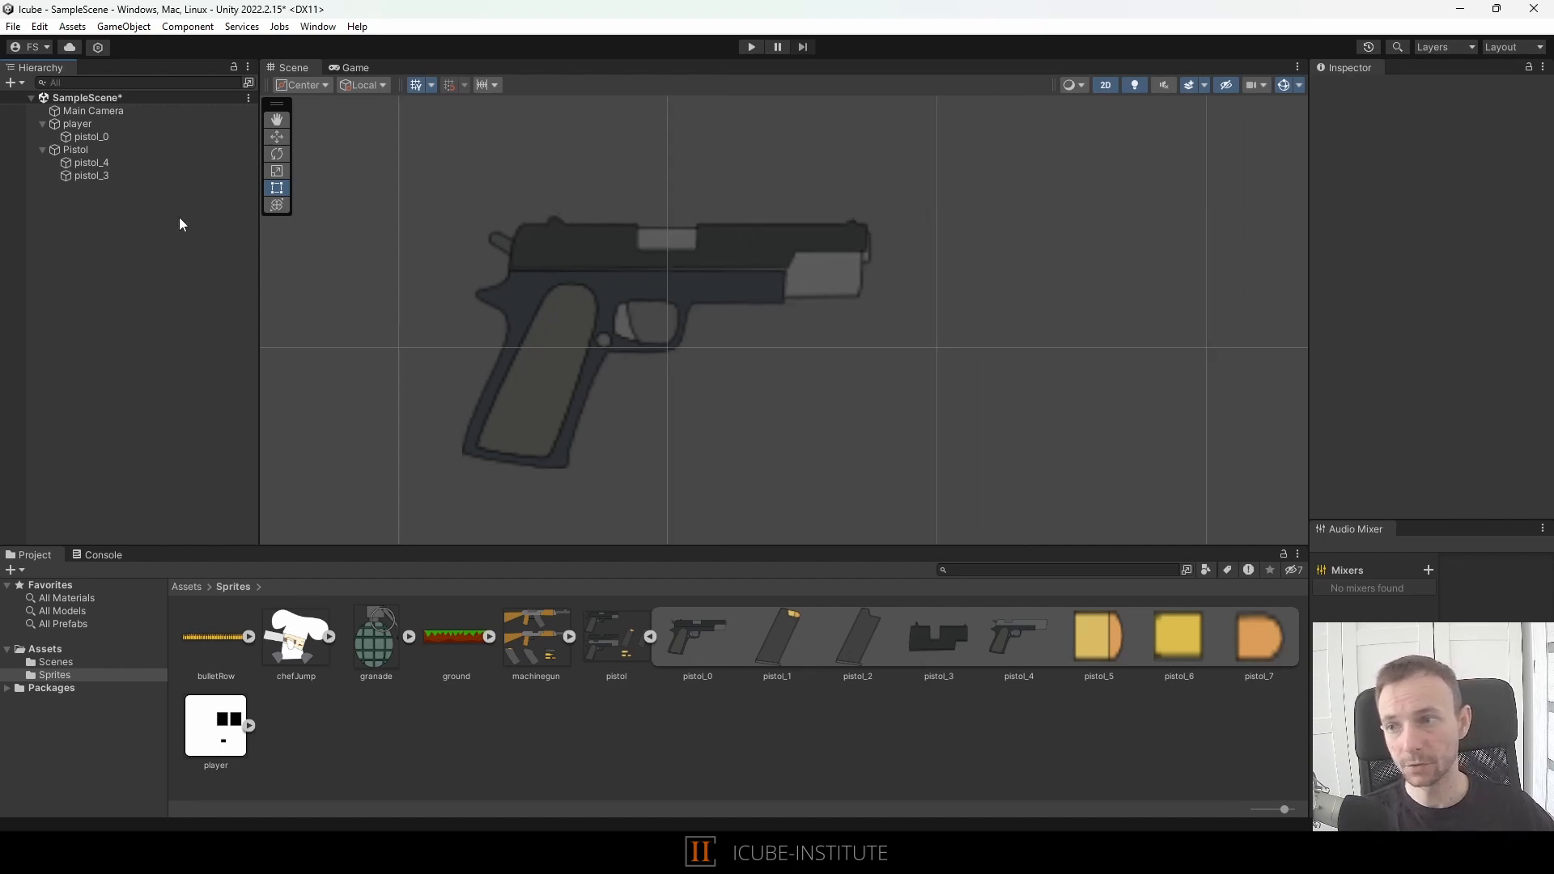
pyautogui.click(89, 174)
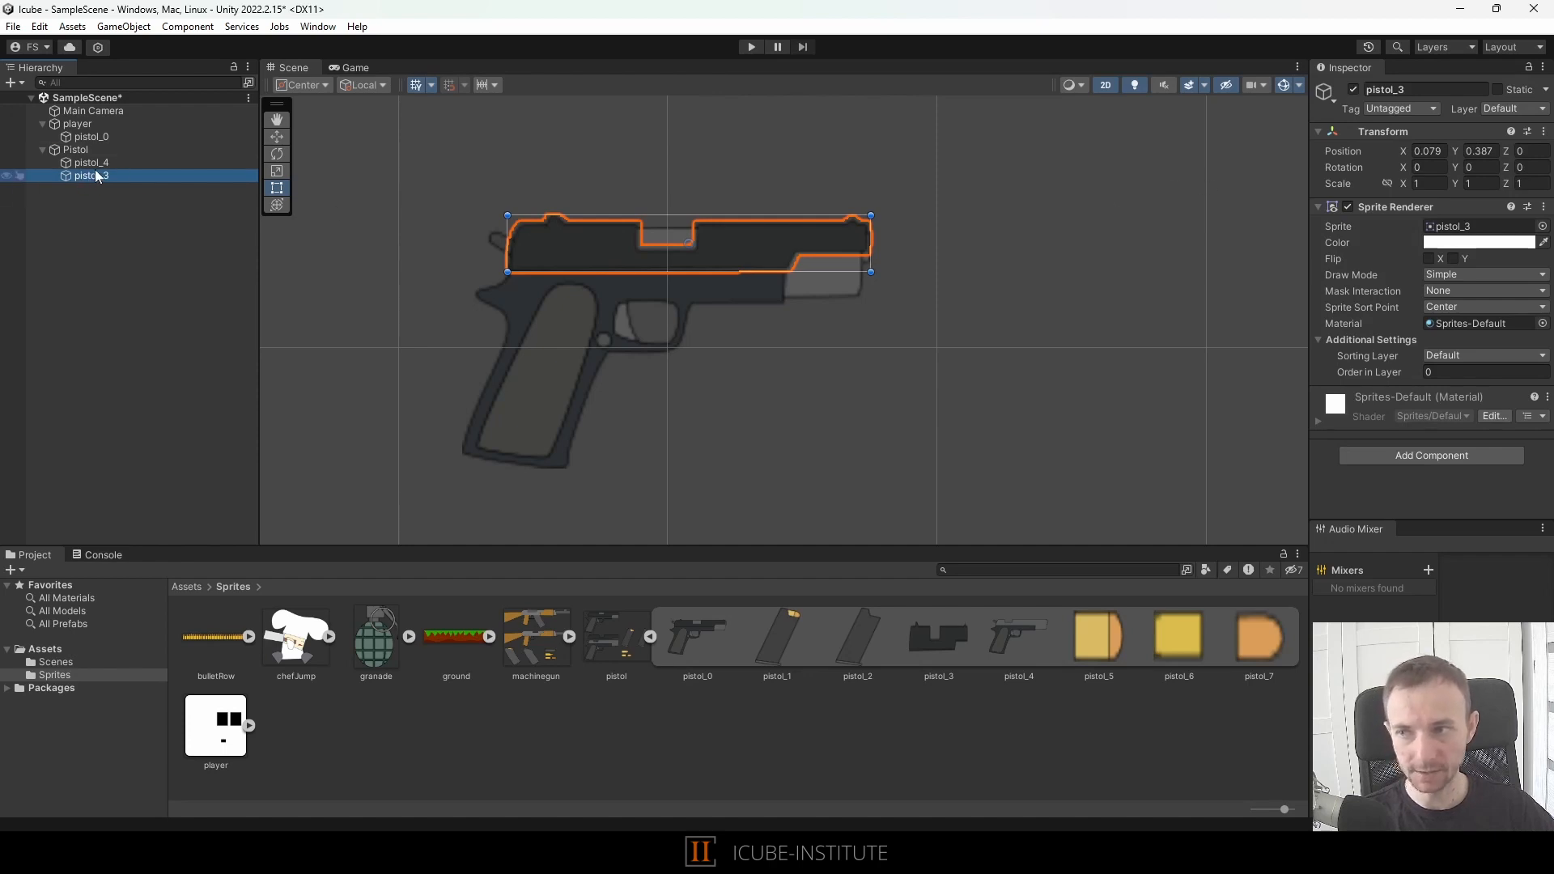
pyautogui.moveTo(1405, 153); pyautogui.dragTo(1401, 153)
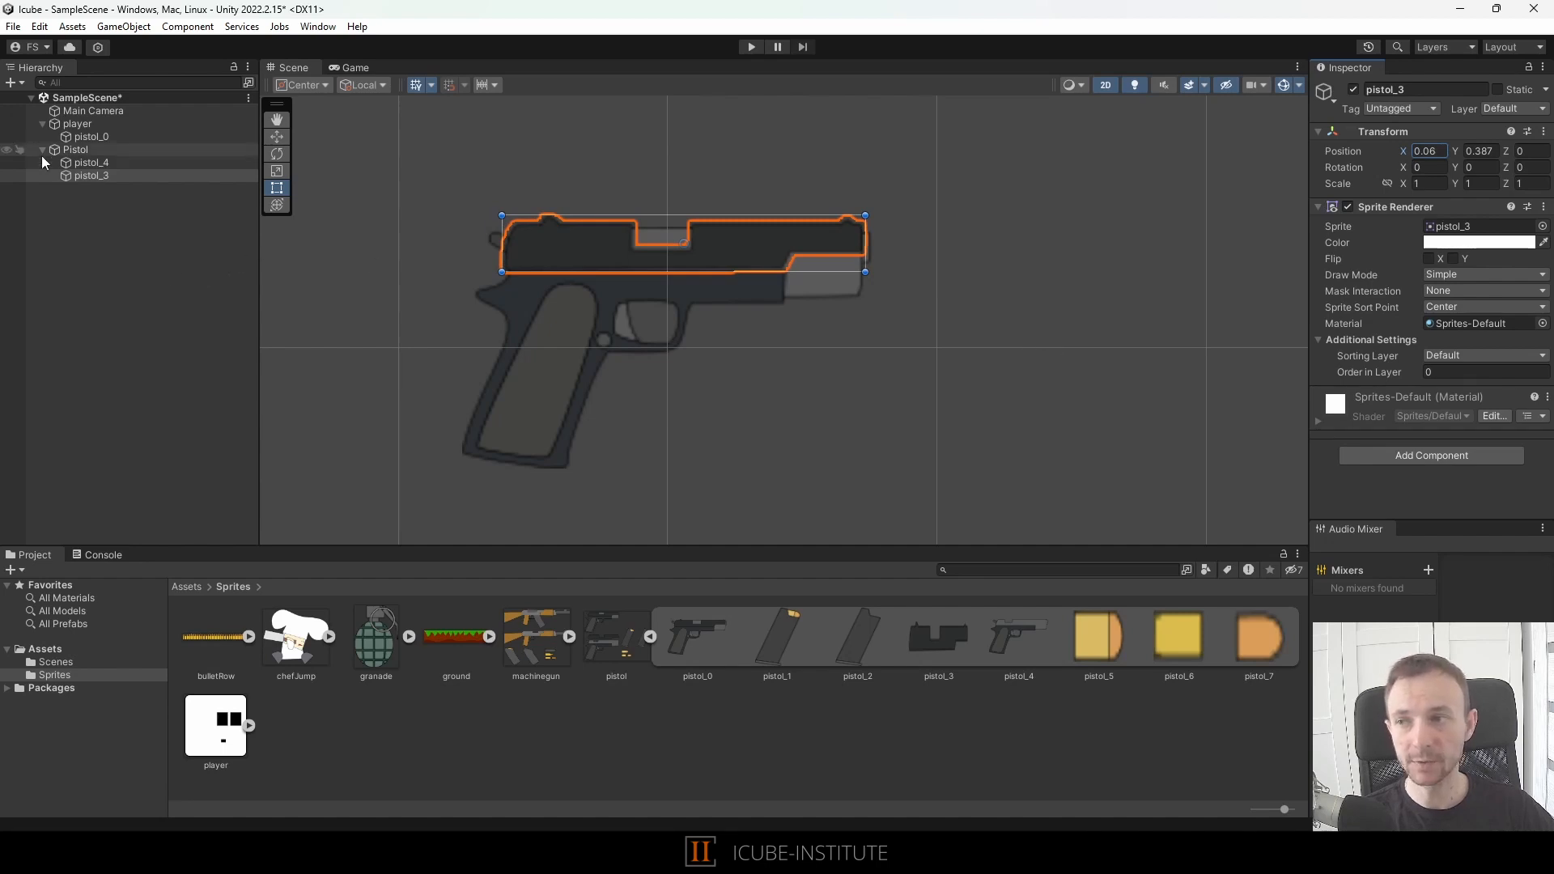
pyautogui.click(103, 176)
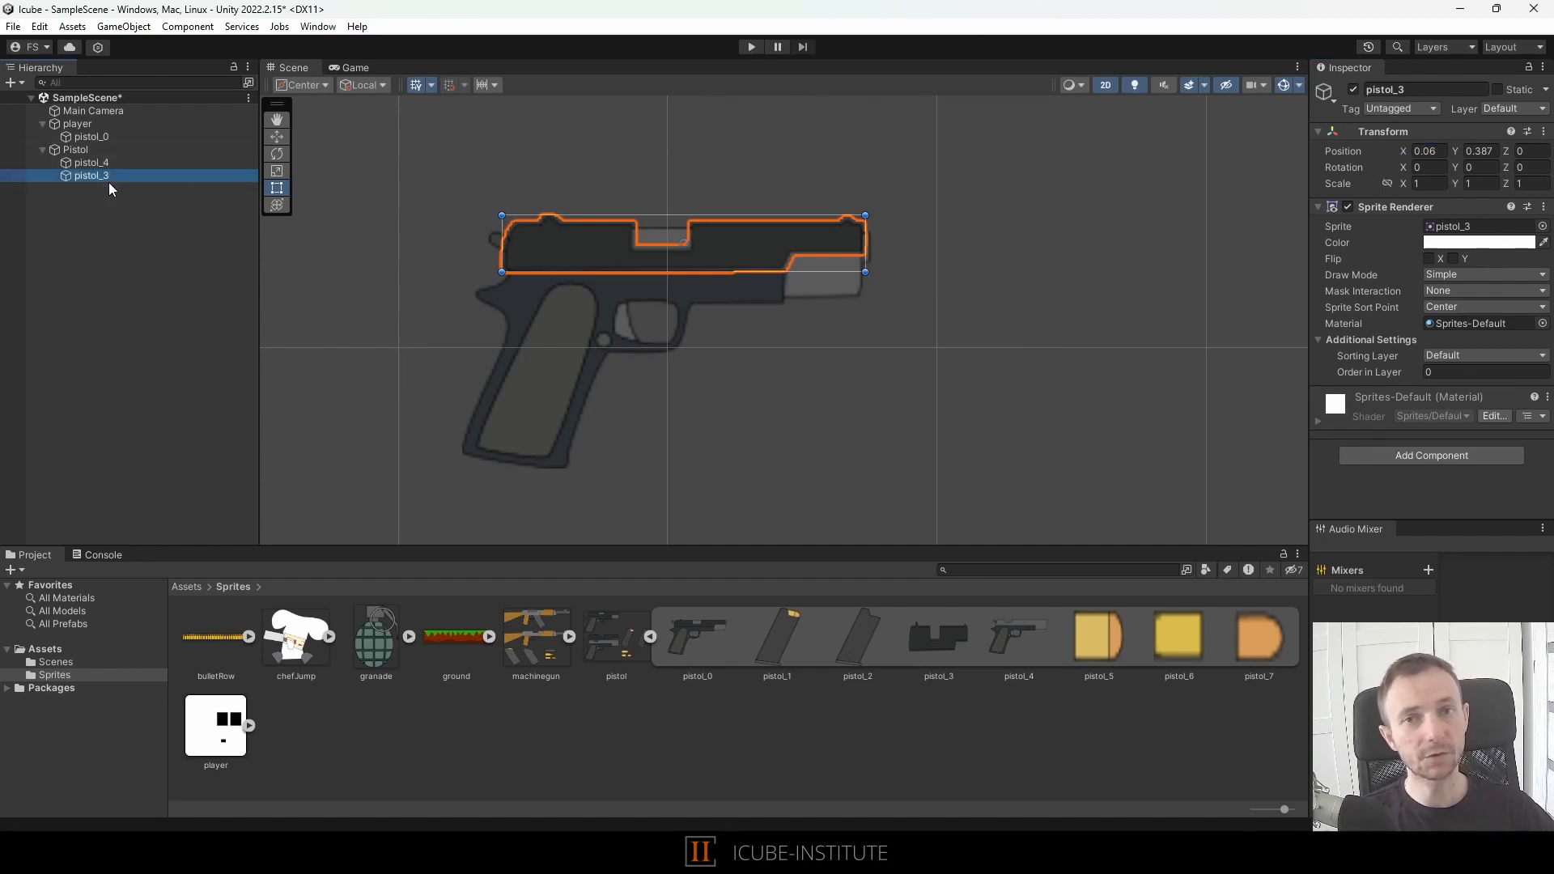
pyautogui.click(71, 141)
pyautogui.click(72, 149)
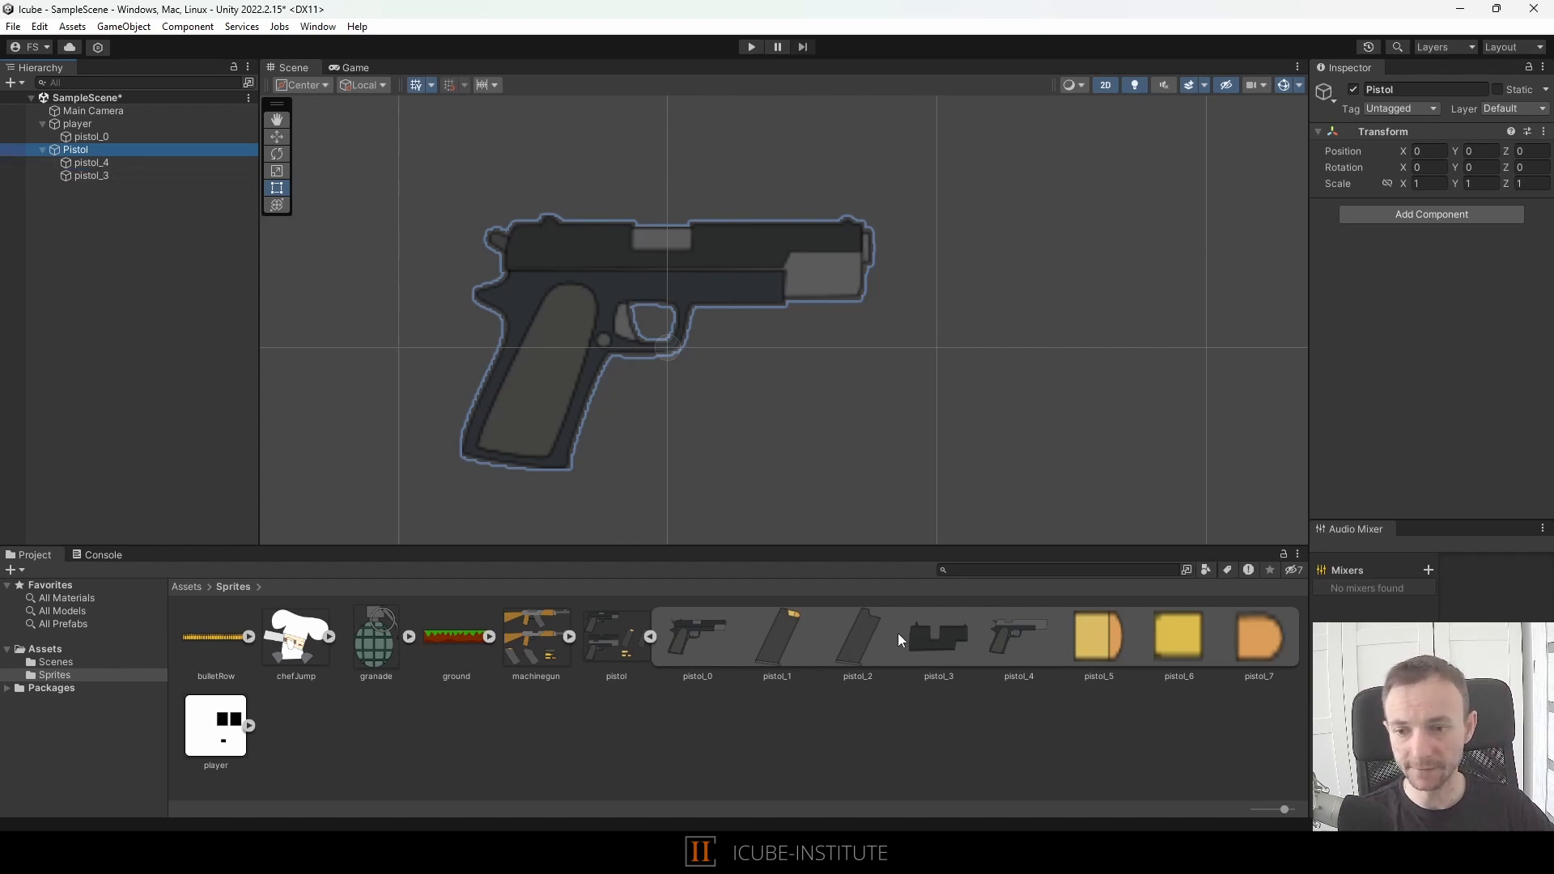
# - Add the pistol_1 magazine sprite as a child of pistol_3 and collapse the Pistol hierarchy
pyautogui.moveTo(778, 639); pyautogui.dragTo(90, 173)
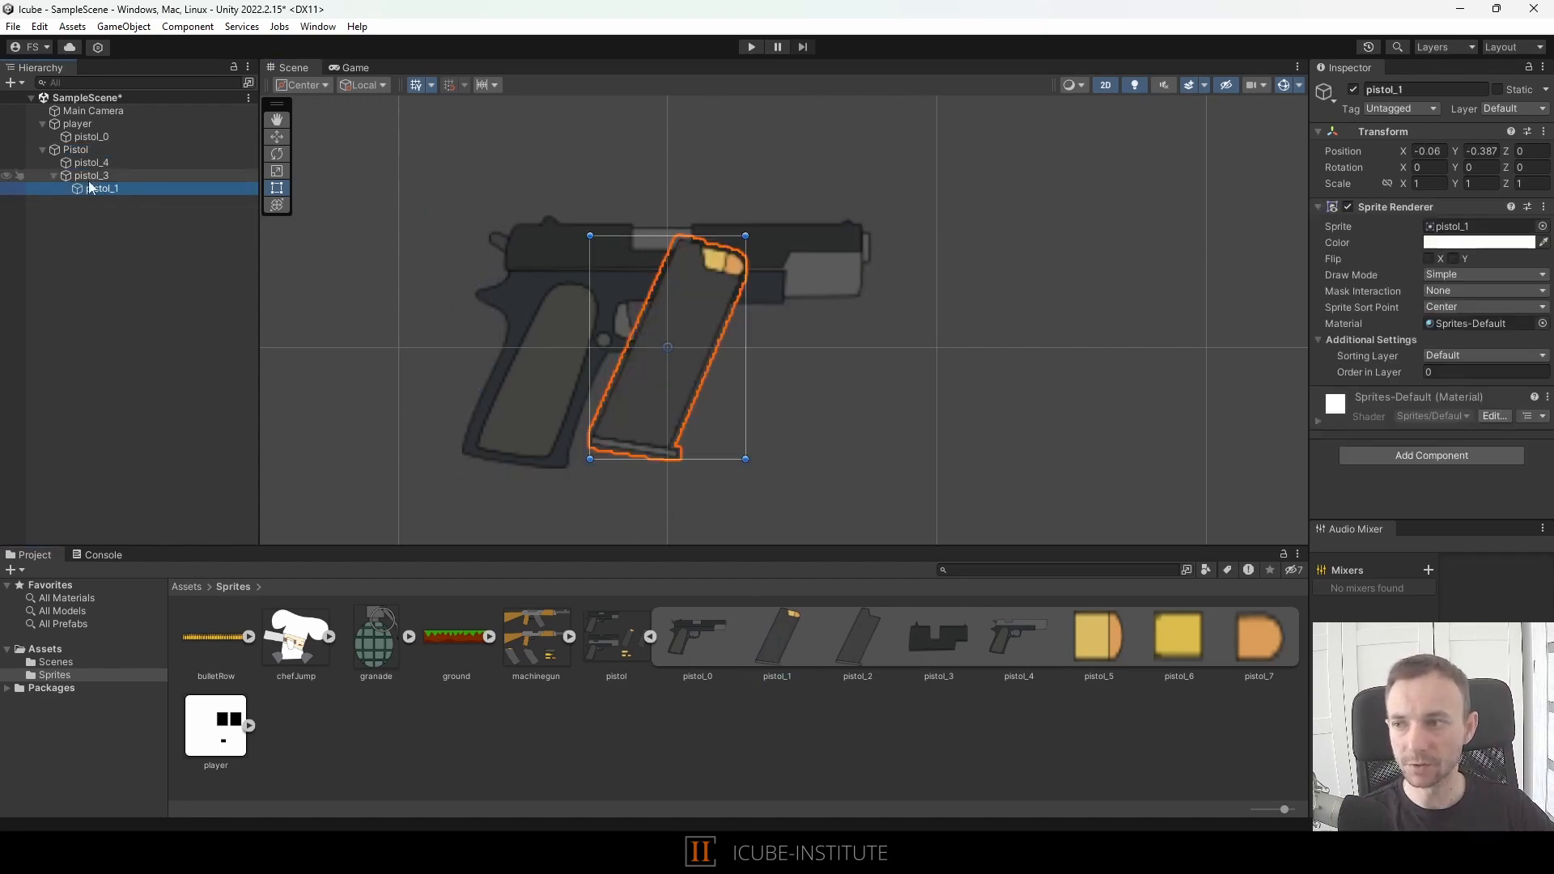
pyautogui.click(52, 175)
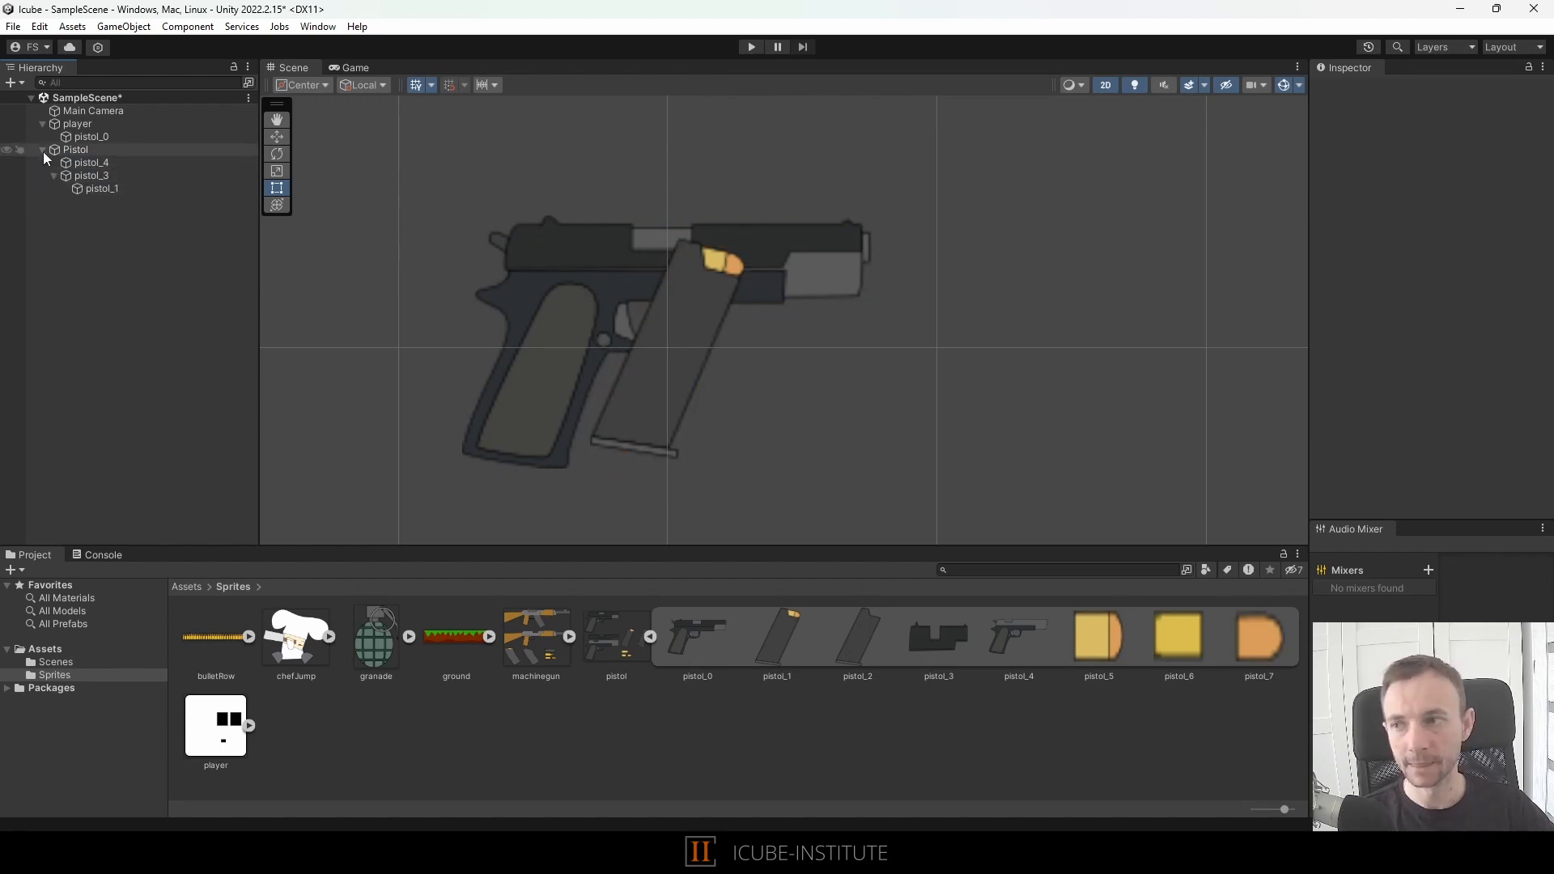
pyautogui.click(42, 149)
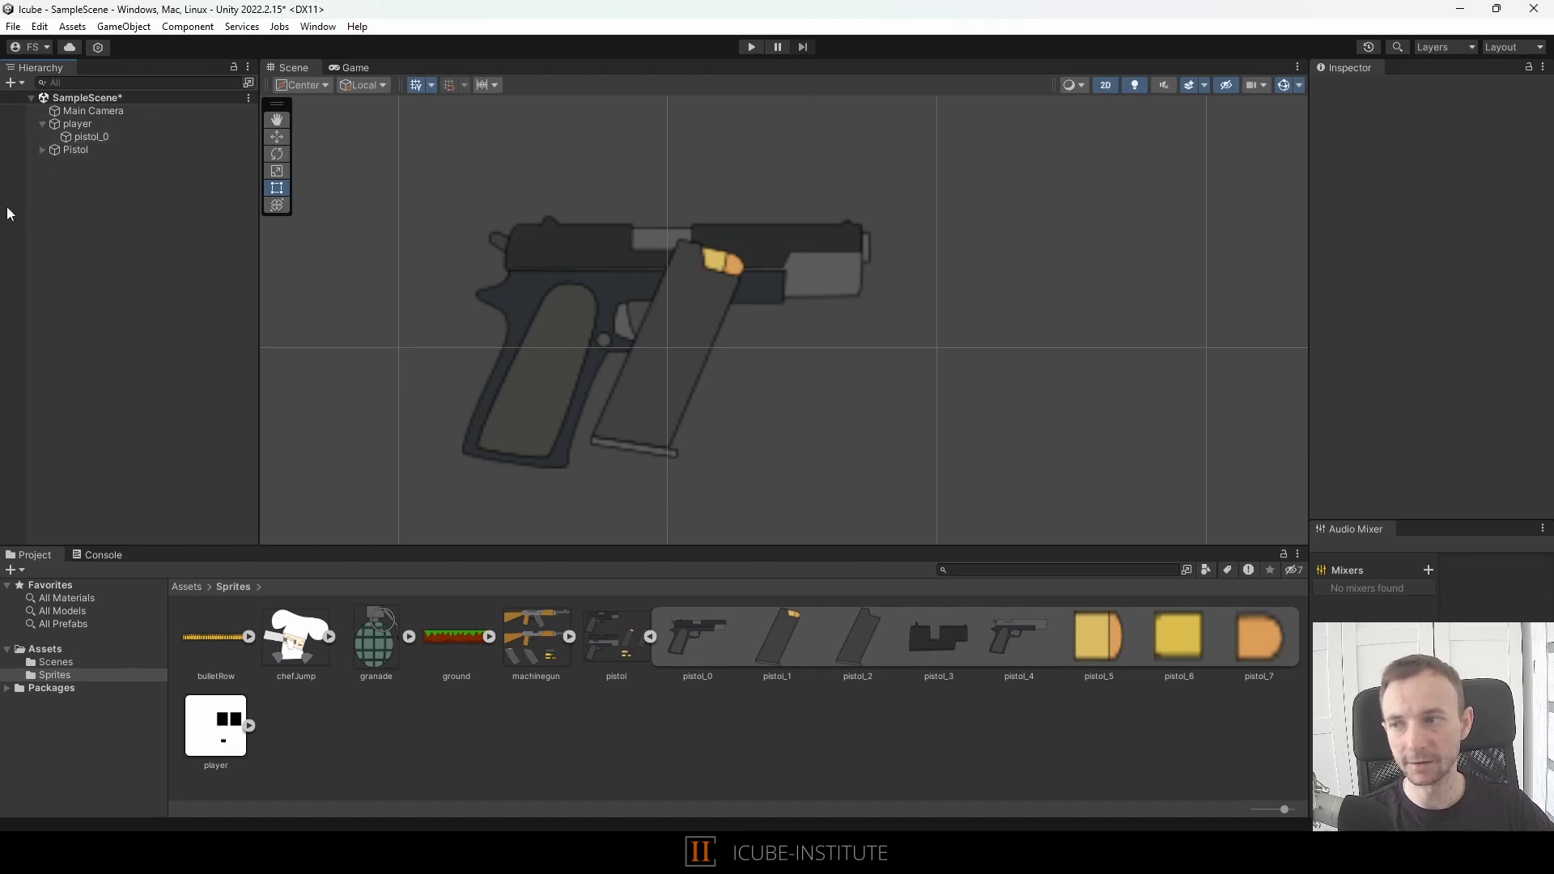